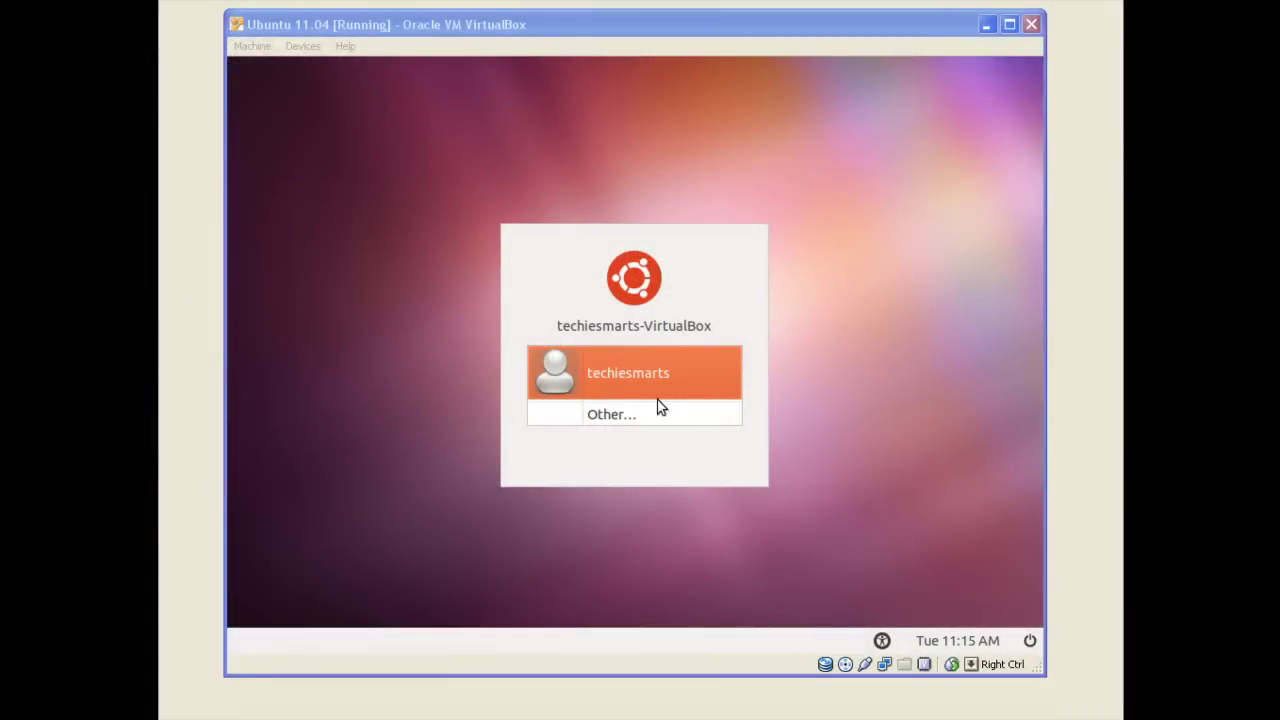
Step: Log in to the user account on the login screen with the account password
left_click(638, 374)
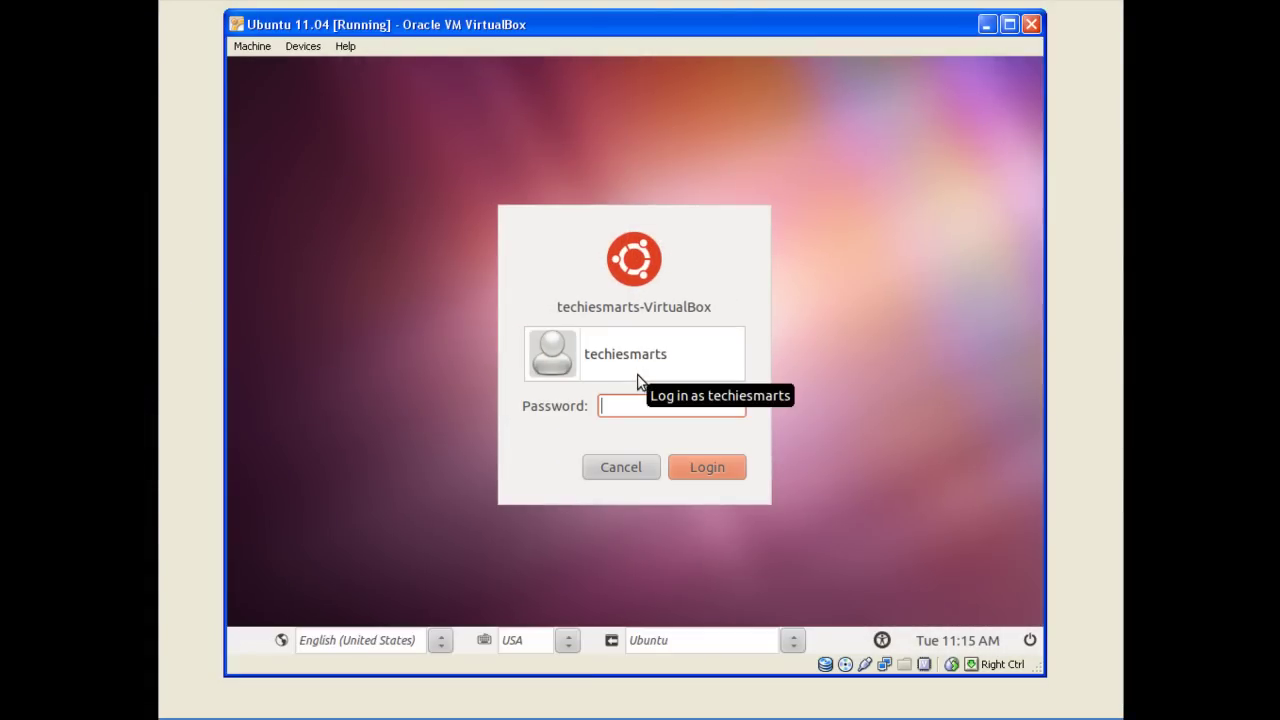
type("p")
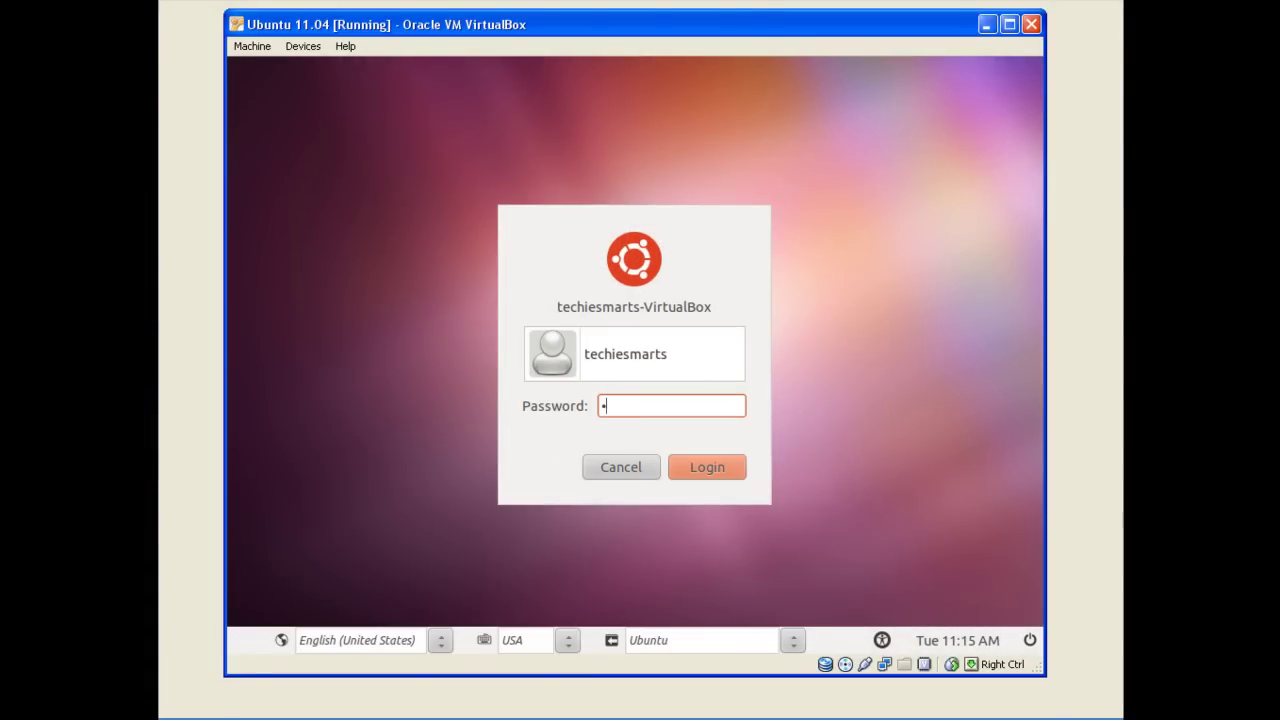
type("asswo")
key("Return")
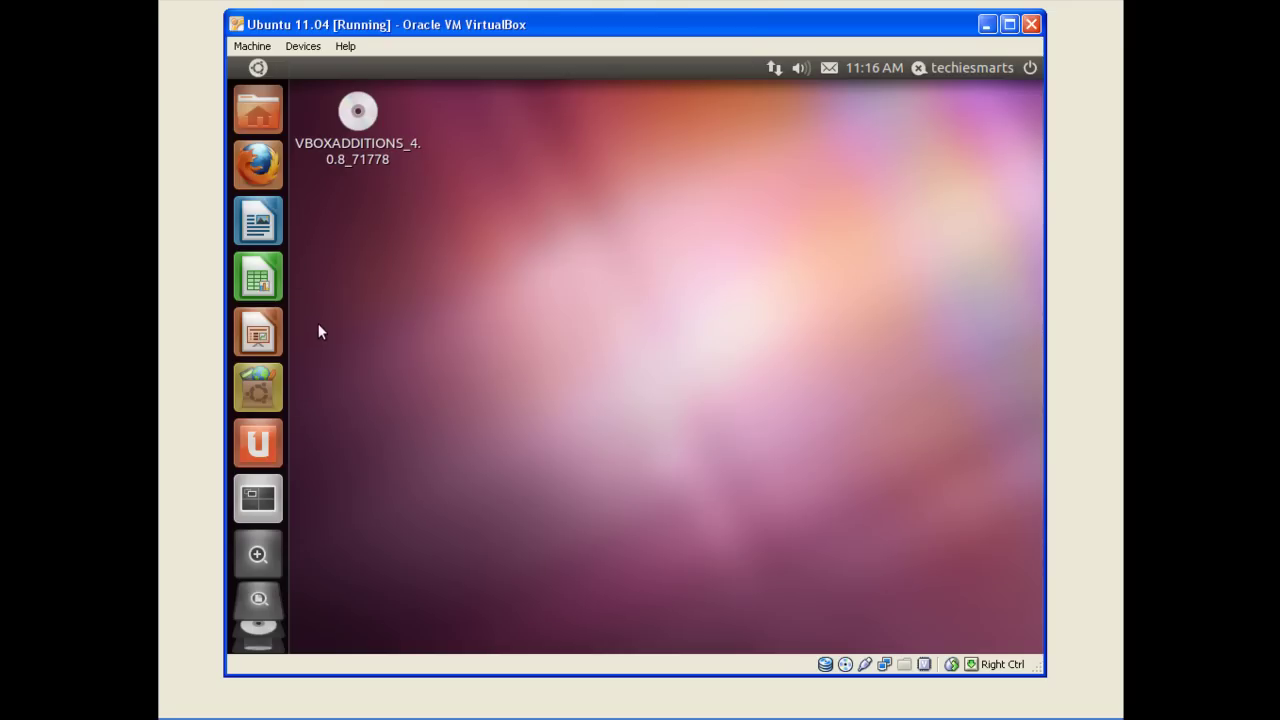
Step: Launch Terminal by searching 'terminal' in the Dash
left_click(257, 68)
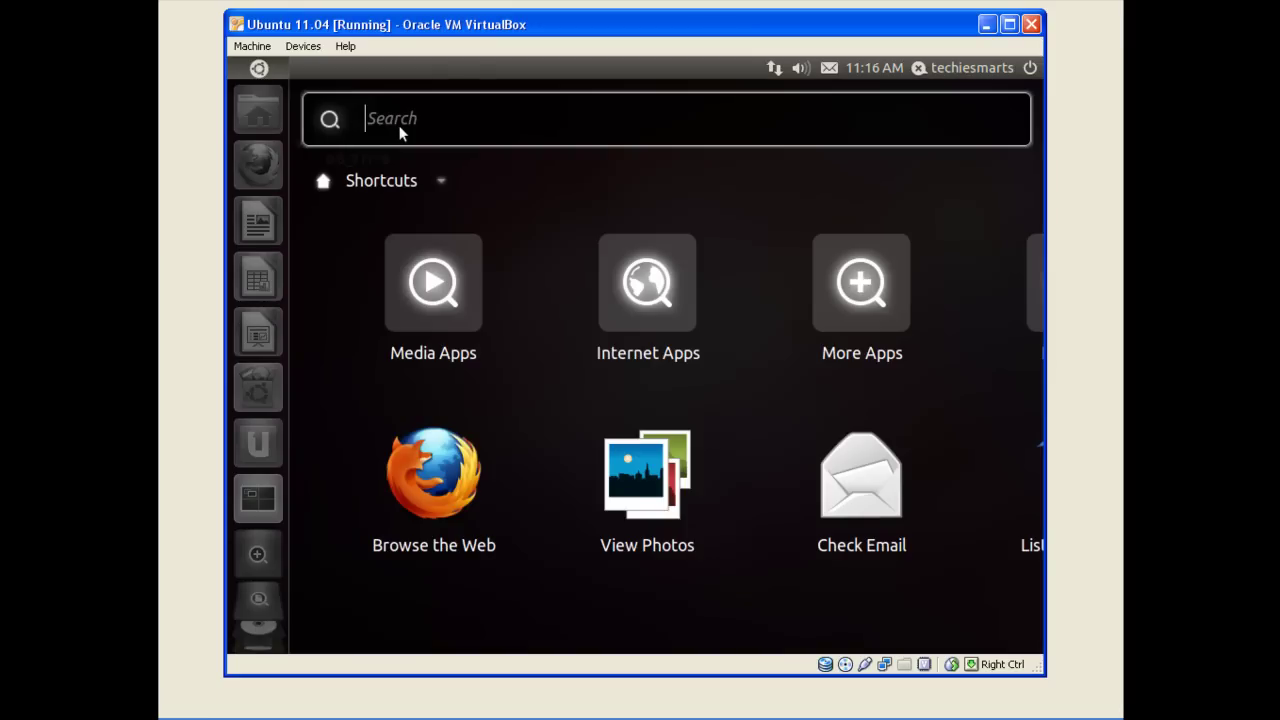
type("termina")
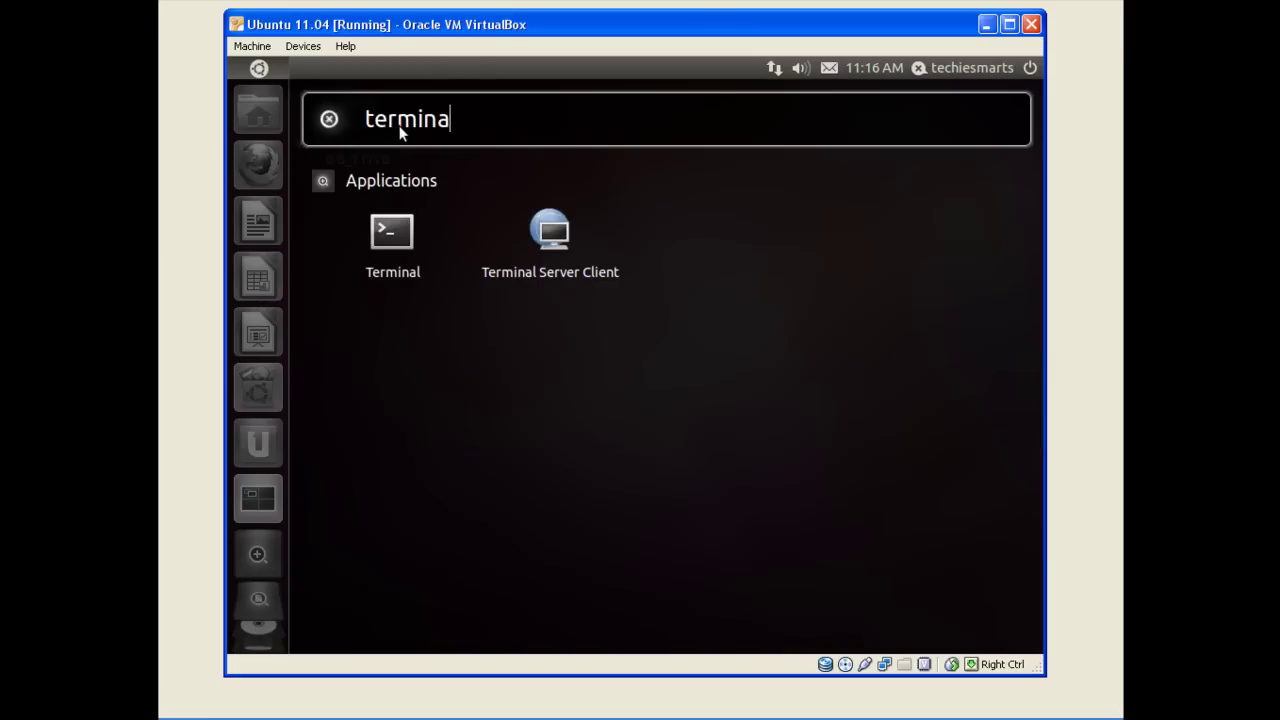
type("l")
key("Return")
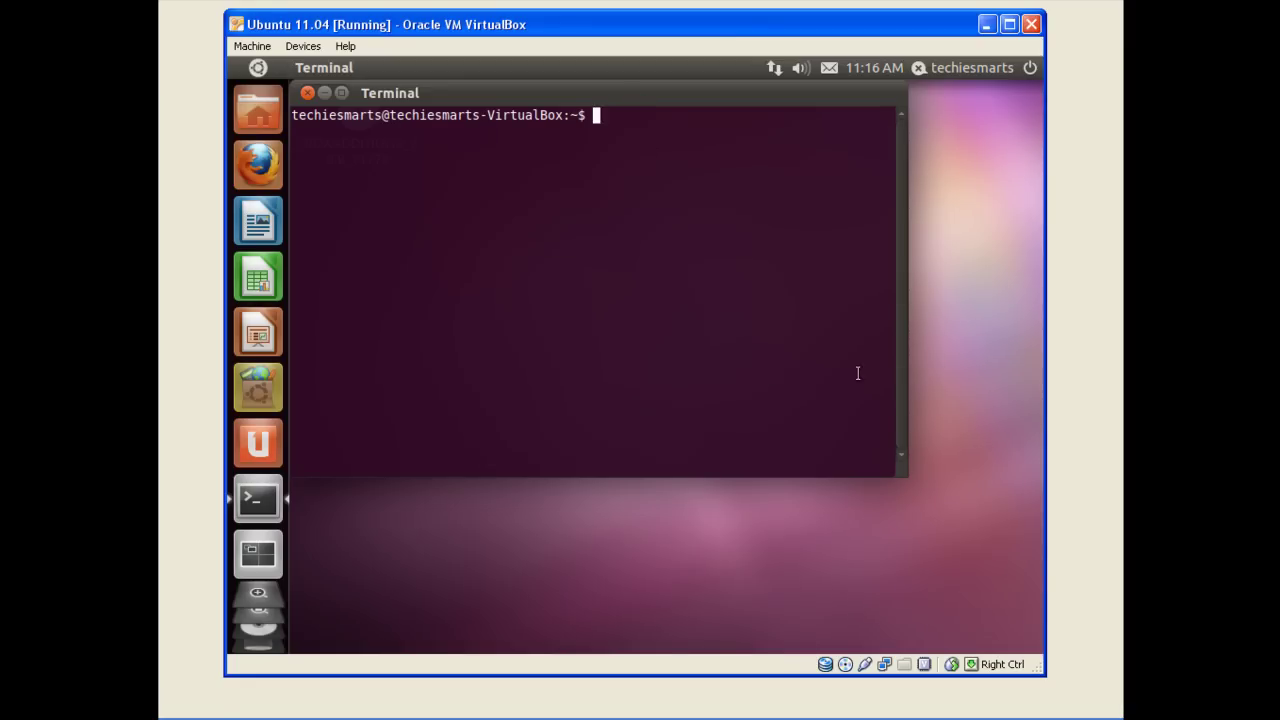
Step: Widen the Terminal window and reposition it on the desktop
left_click_drag(905, 361, 1032, 360)
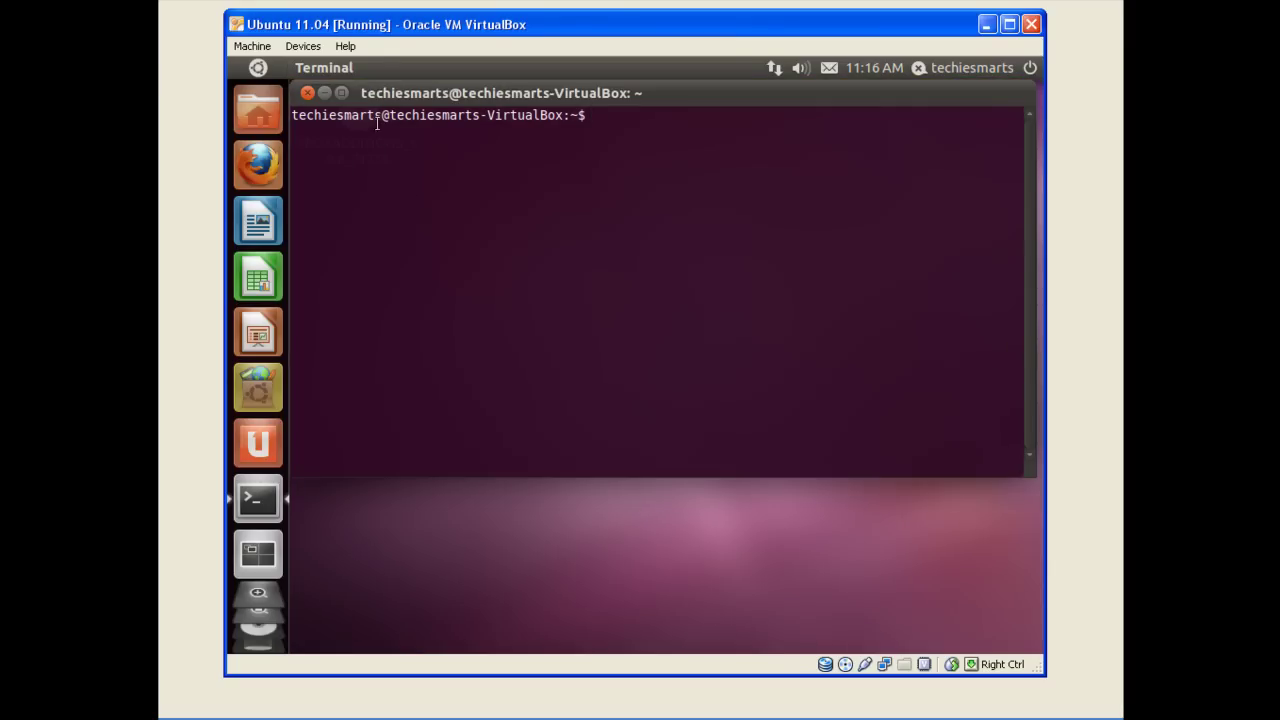
left_click_drag(421, 92, 444, 101)
left_click(302, 223)
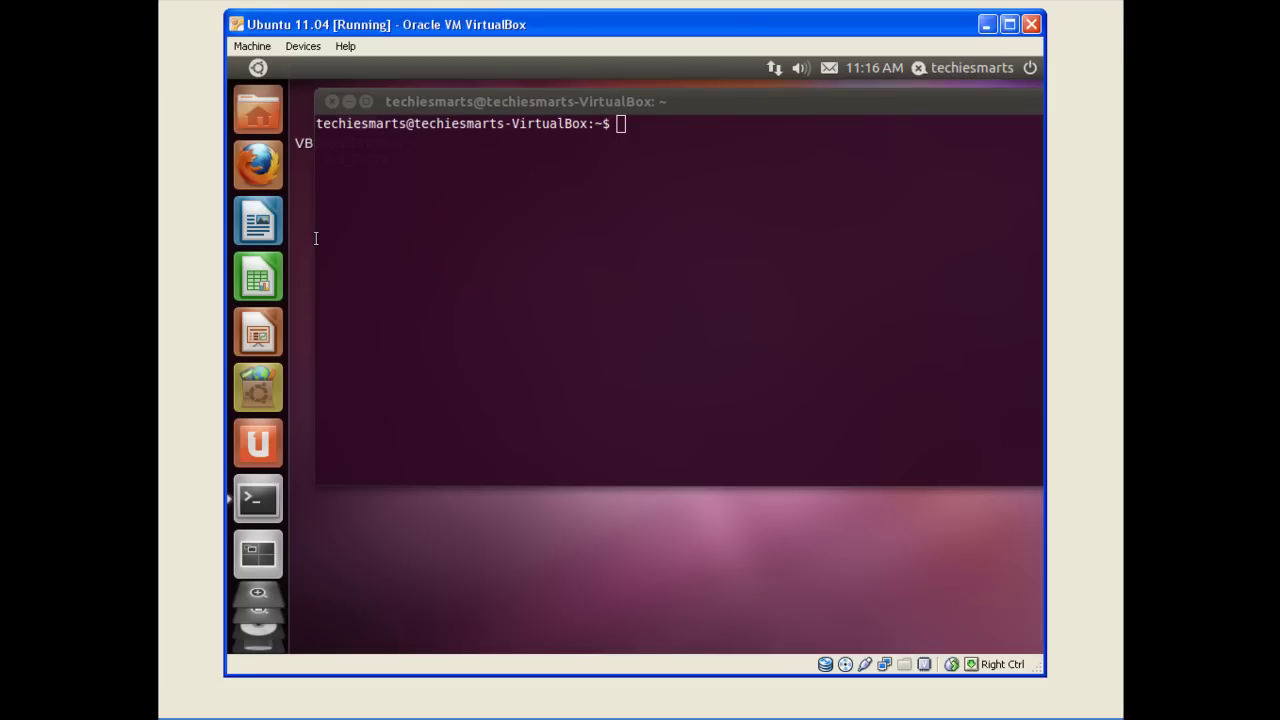
left_click_drag(455, 104, 382, 104)
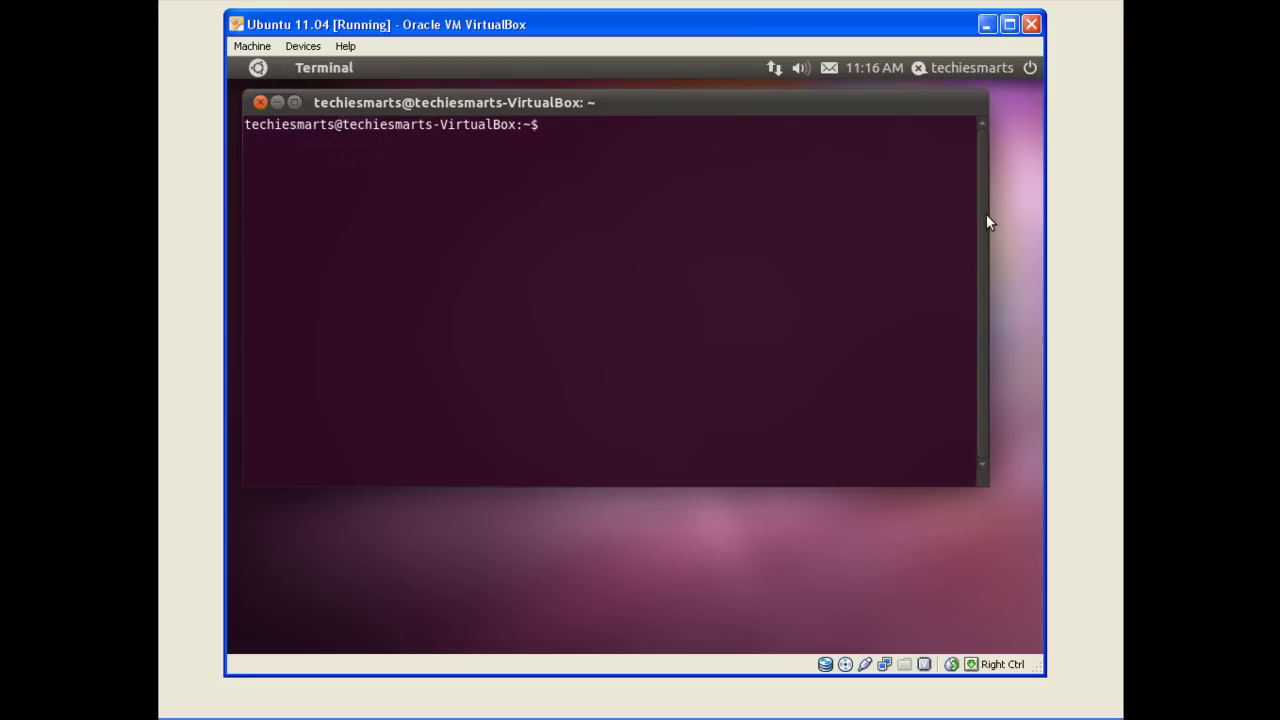
left_click_drag(988, 214, 1025, 215)
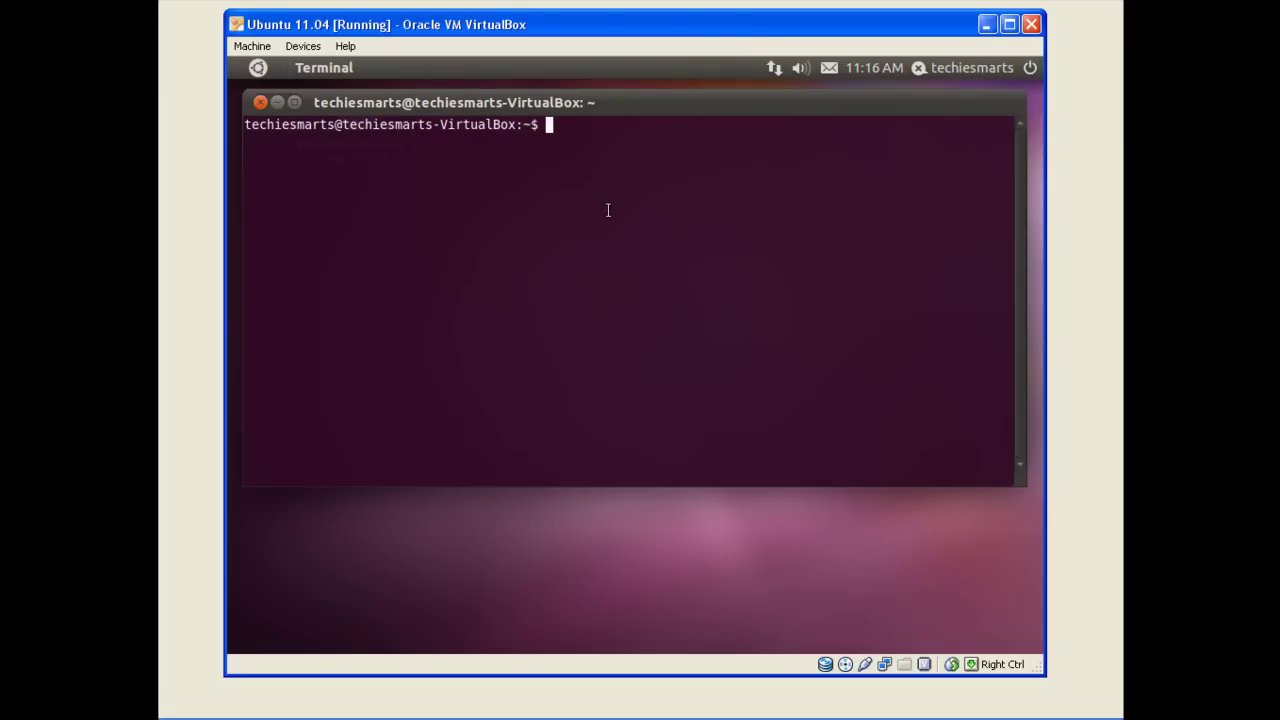
Step: Add the ppa:unity-2d-team/unity-2d-daily repository with sudo add-apt-repository, authenticating with the admin password
type("sudo")
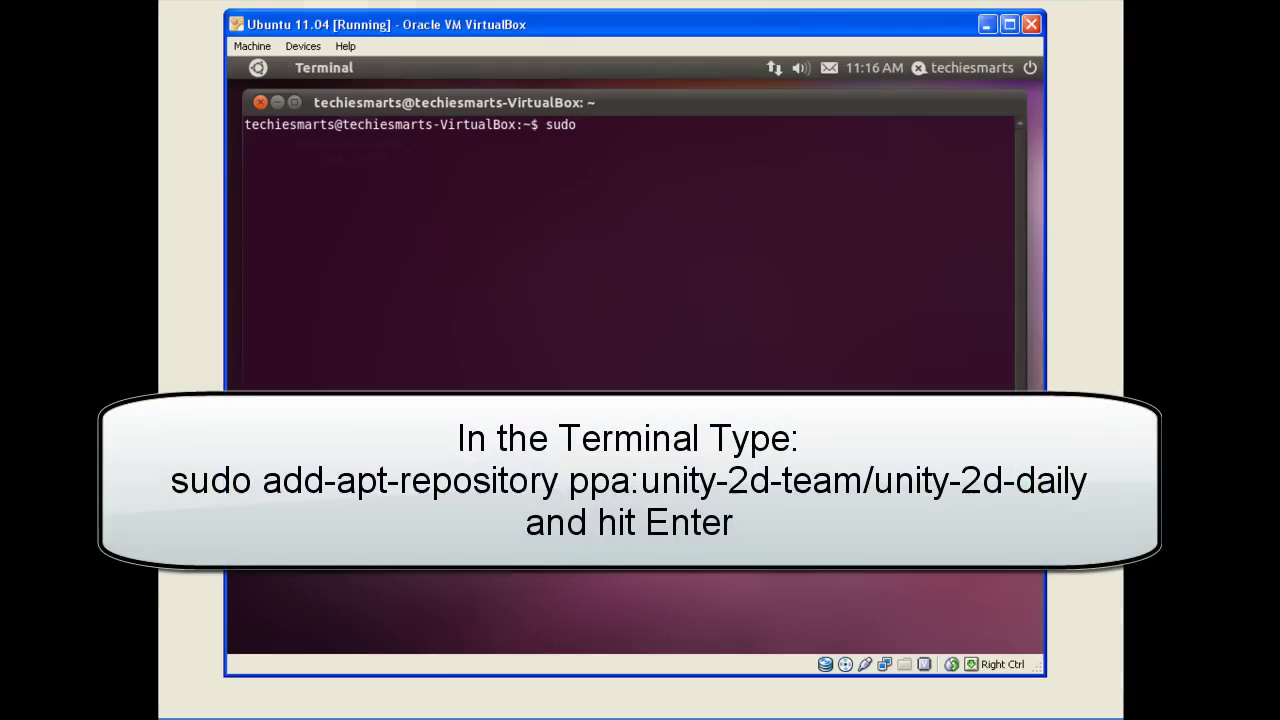
type(" add-apt-reposi")
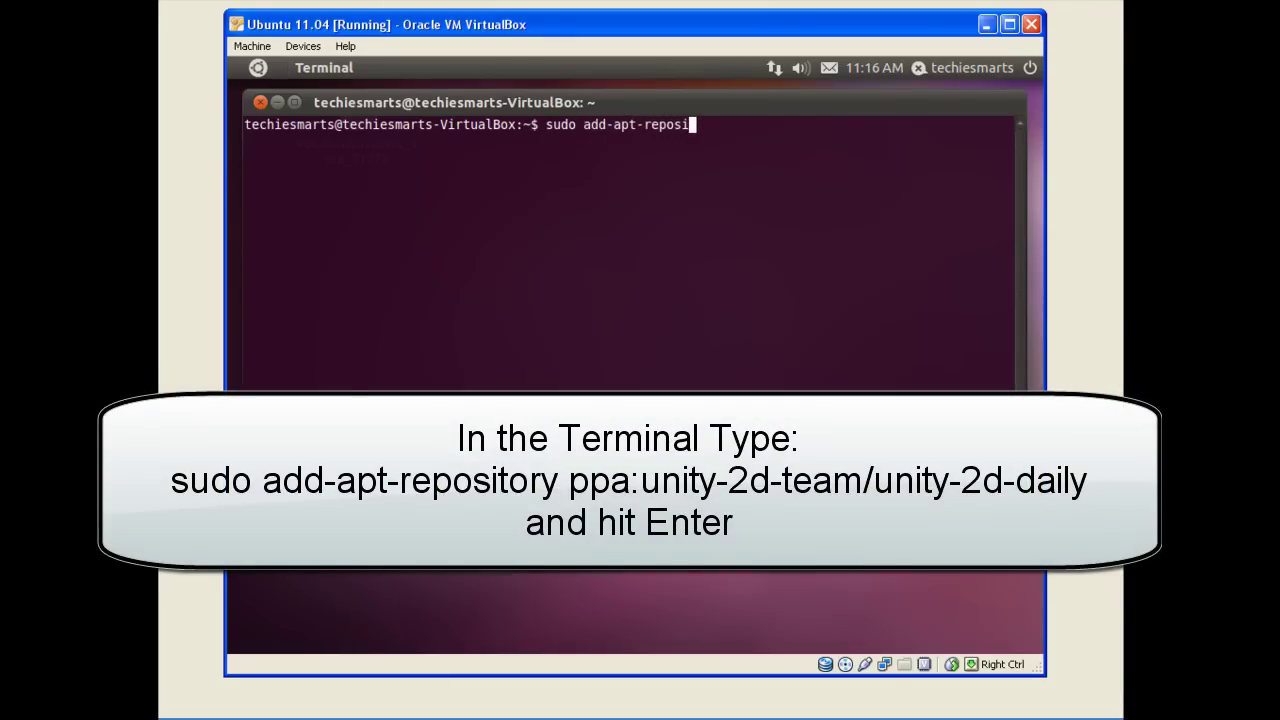
type("tory ppa:unity")
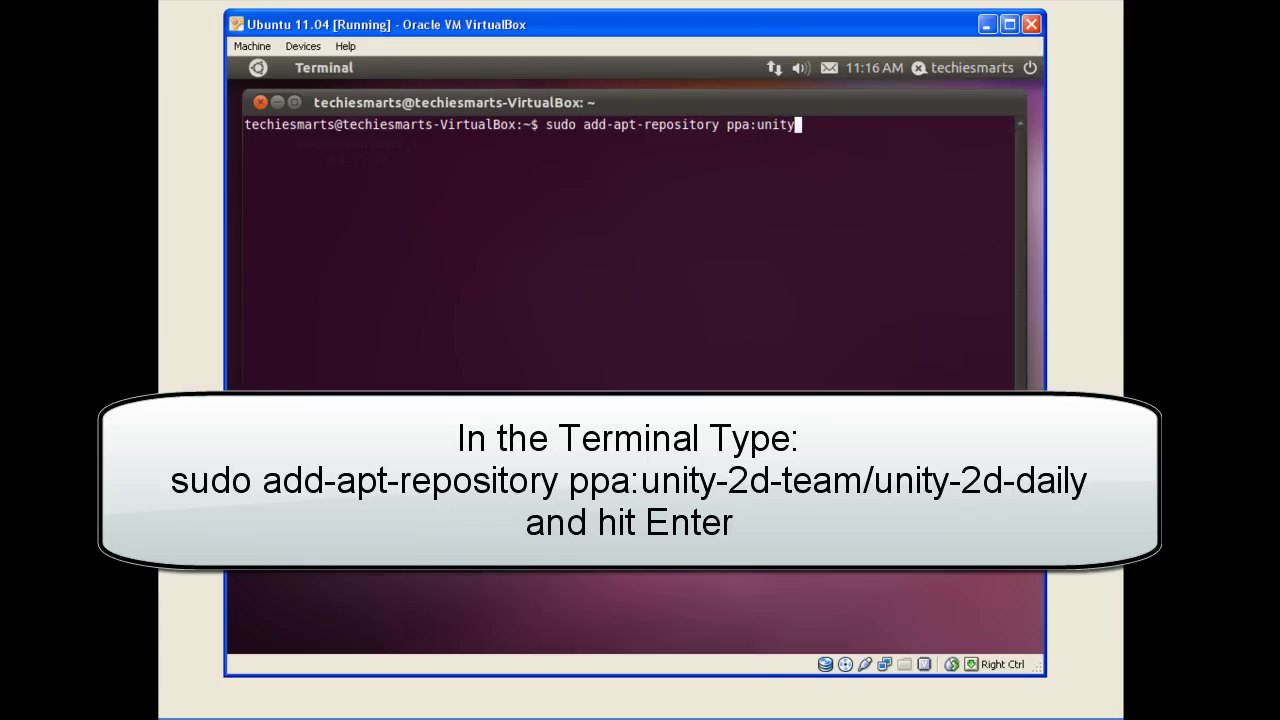
type("-2d-team/unity-2")
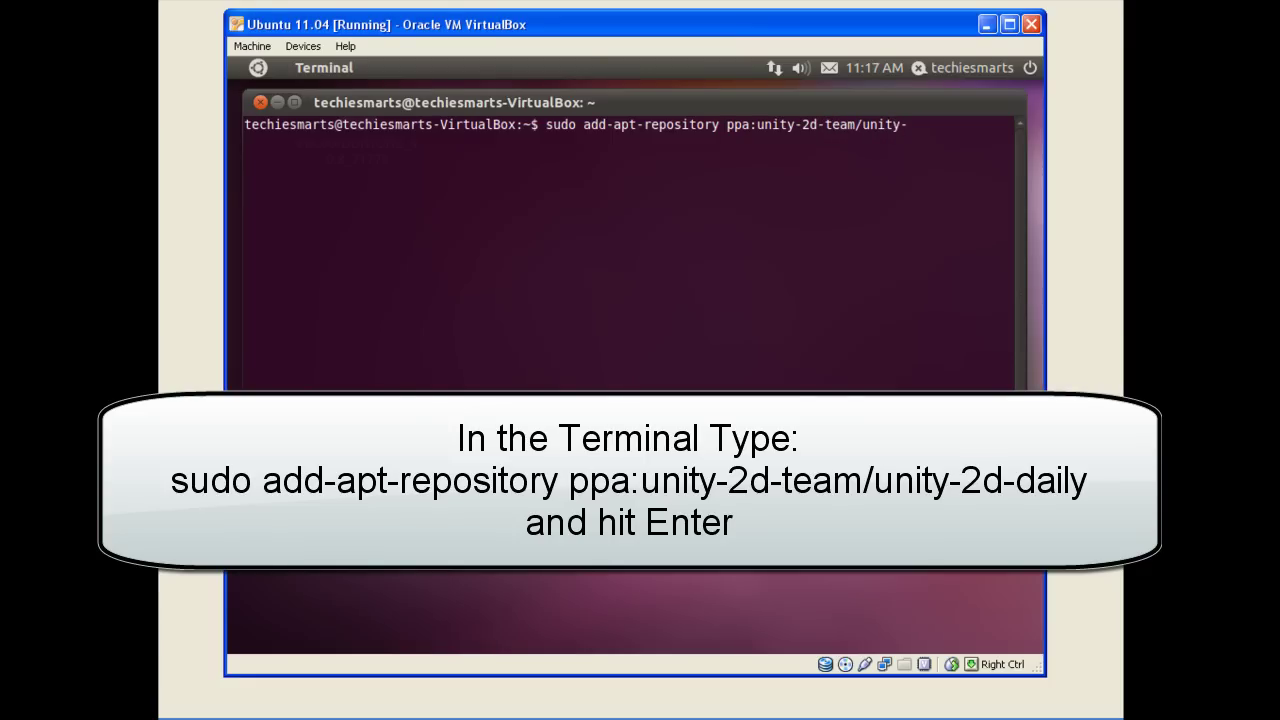
type("d-daily")
key("Return")
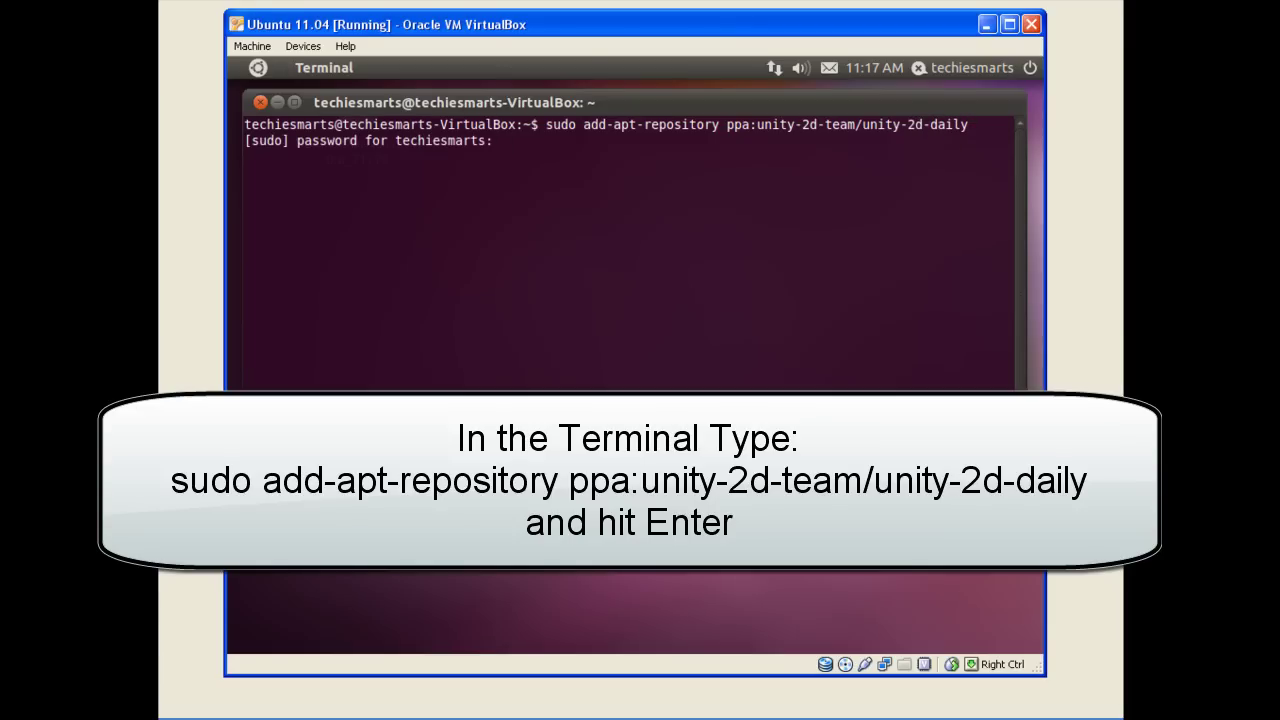
key("Return")
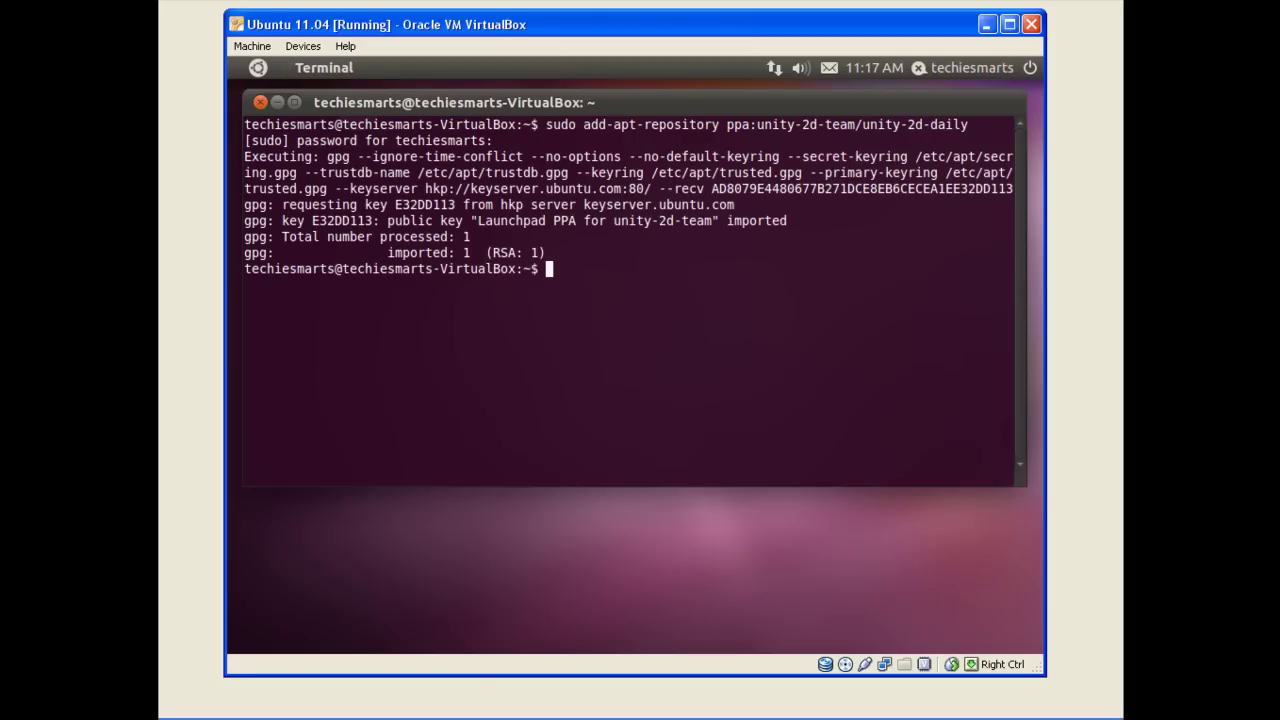
type("sudo apt-get")
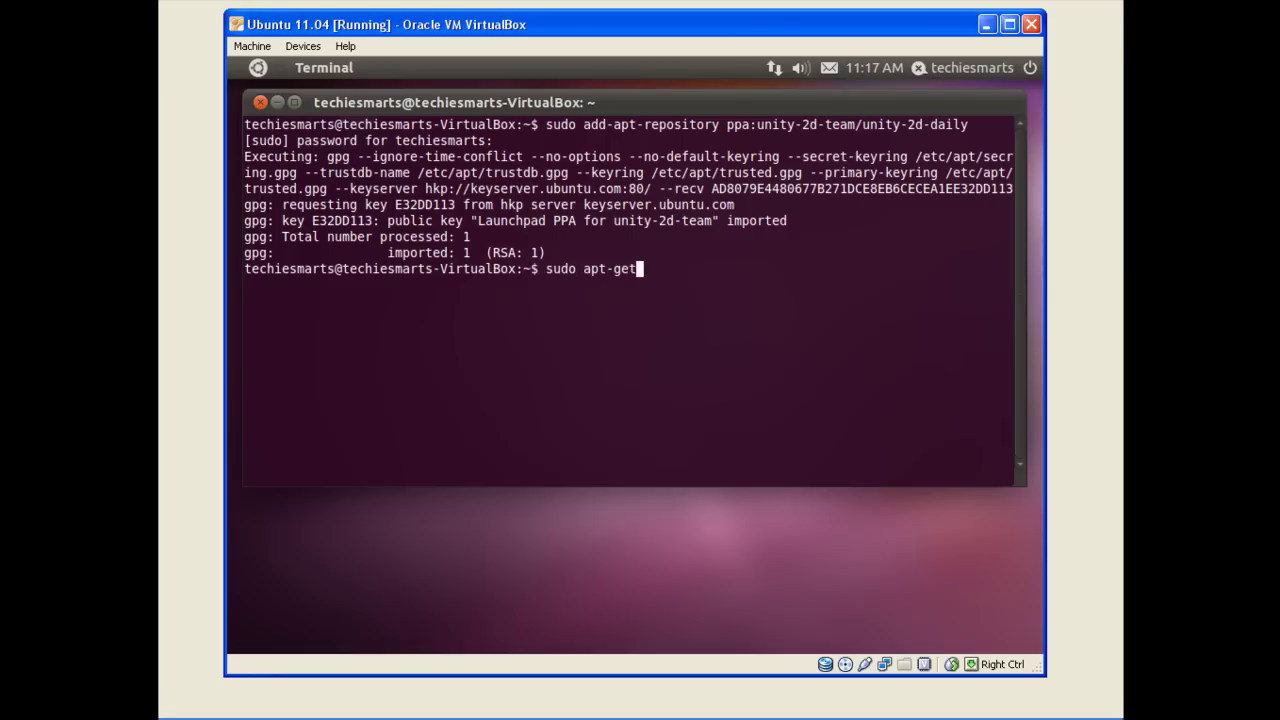
type(" update")
Step: Run sudo apt-get update and confirm the package lists finish reading with 'Done'
key("Return")
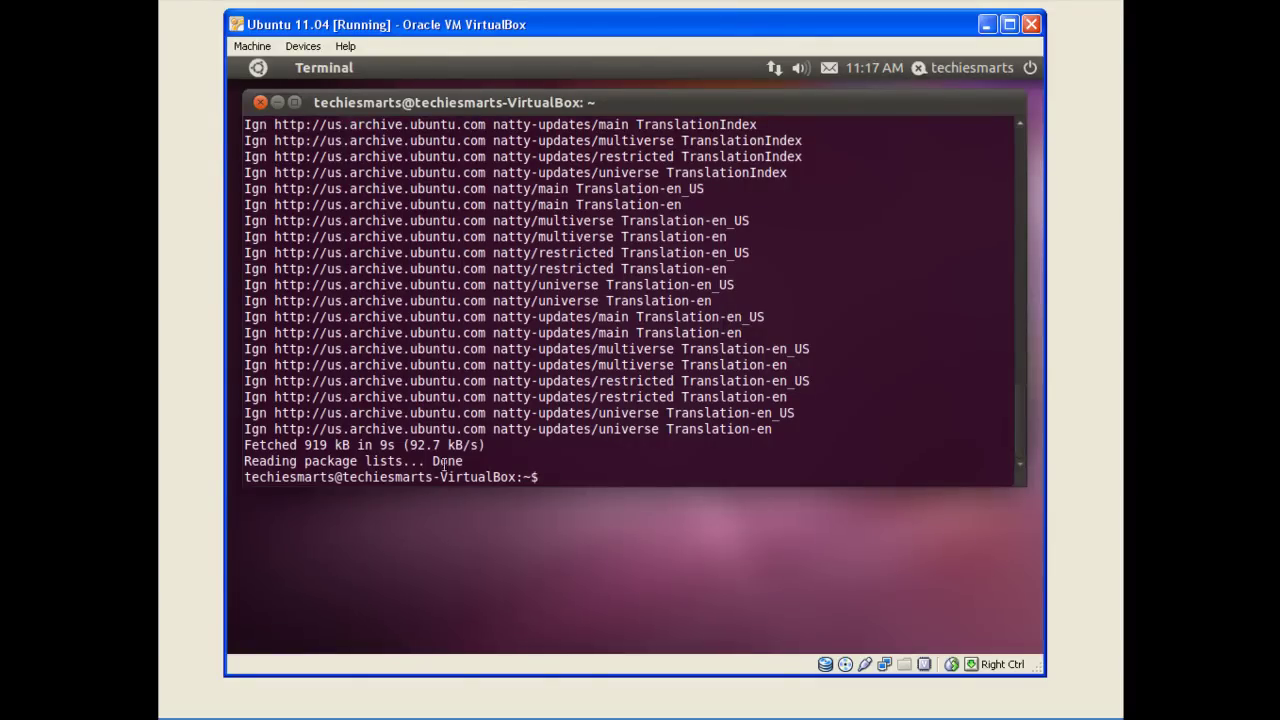
left_click_drag(433, 462, 469, 466)
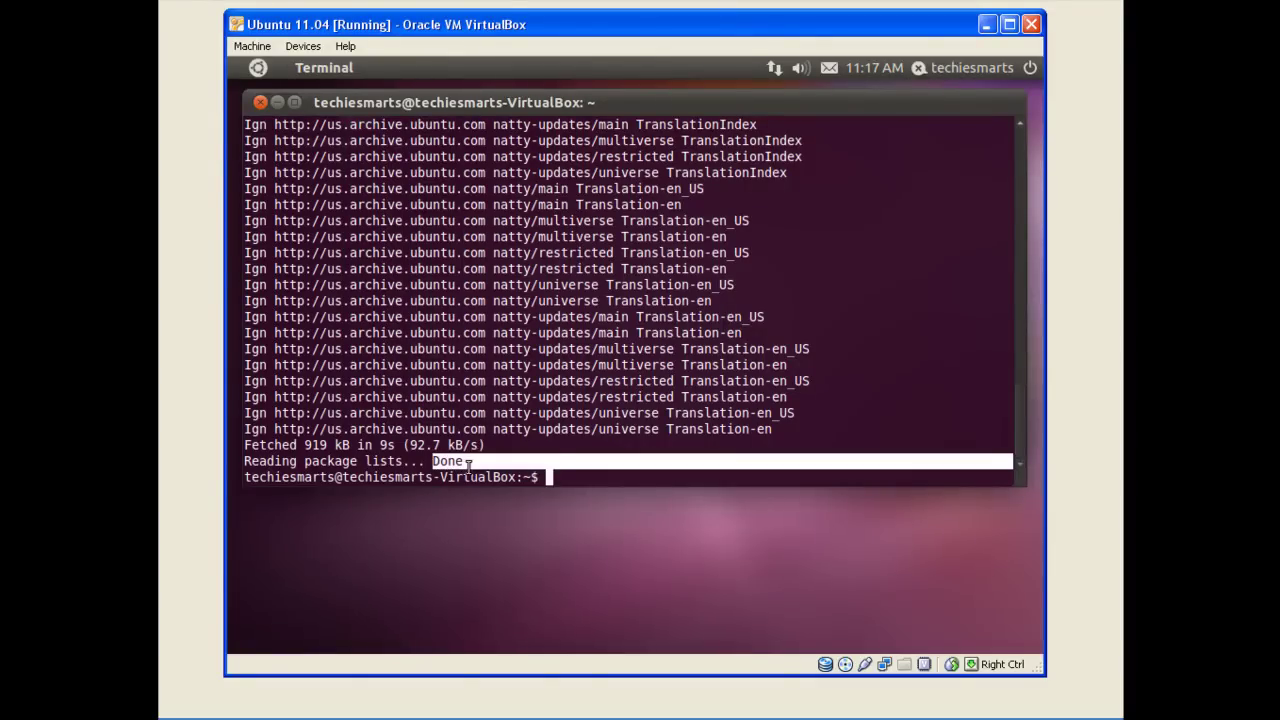
left_click(554, 478)
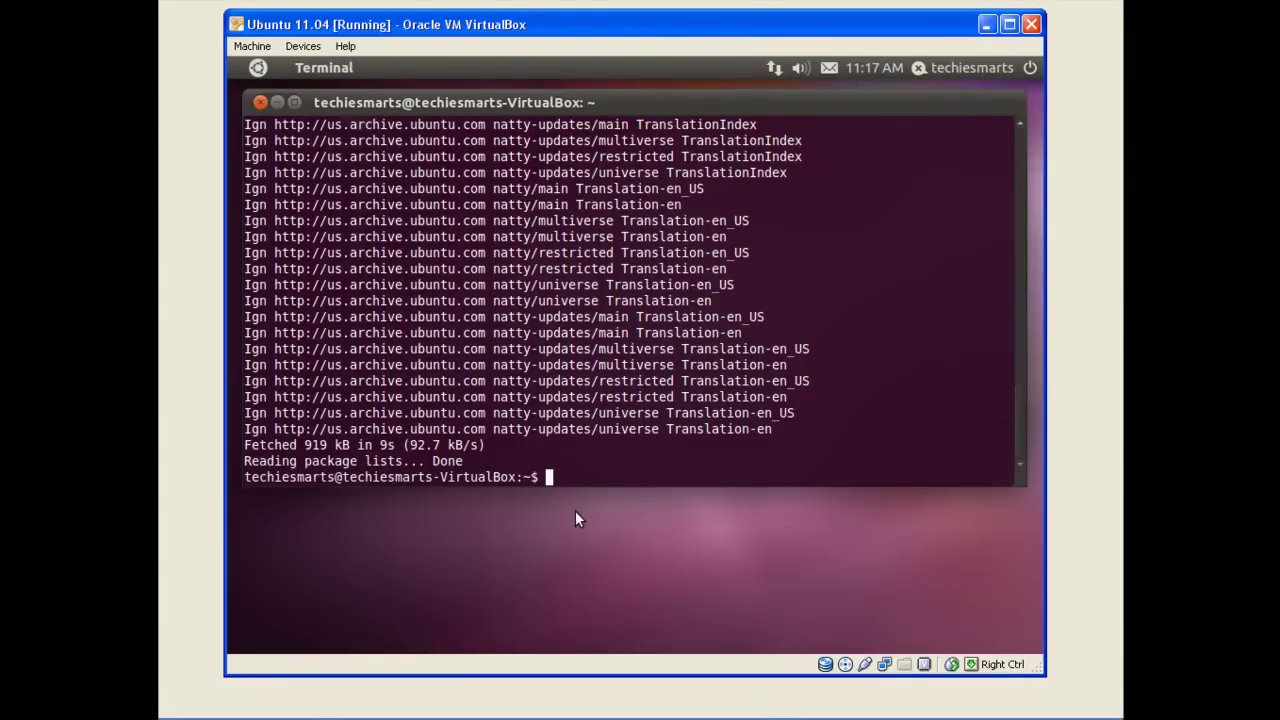
Step: Install unity-2d-default-settings with apt-get, noting the 46.5 MB disk space and answering Y
type("sudo ")
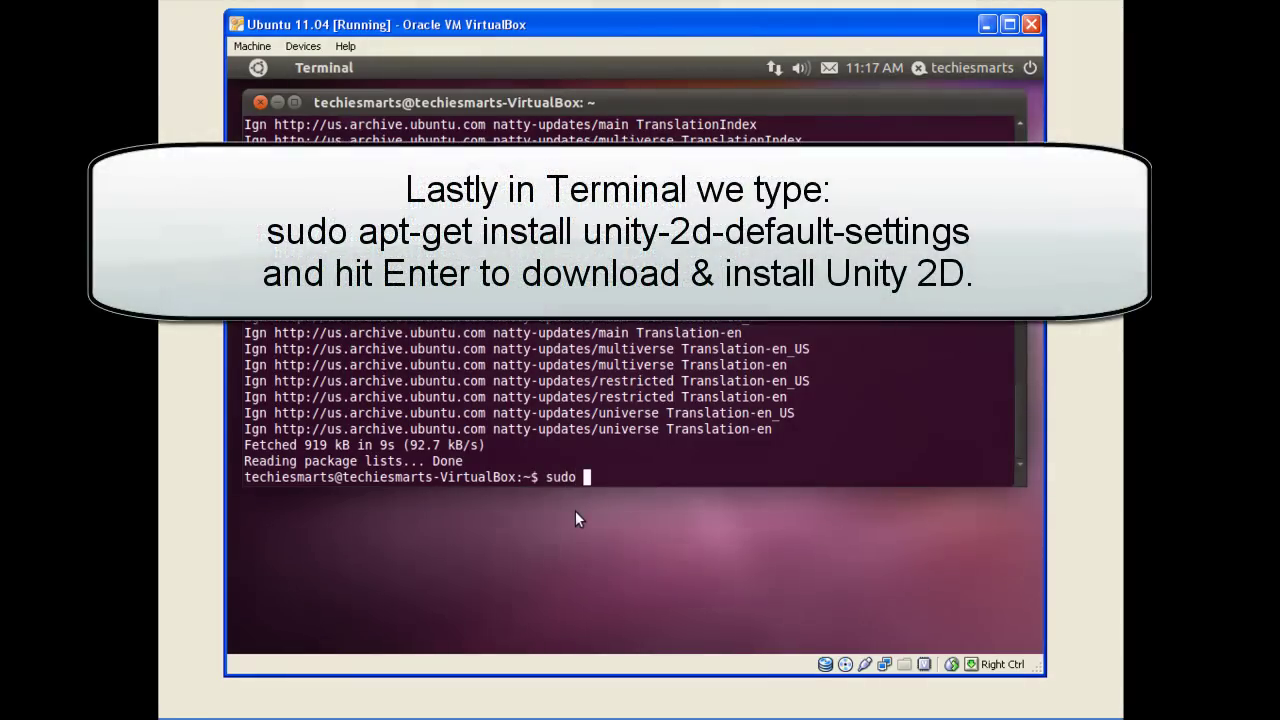
type("apt-get insta")
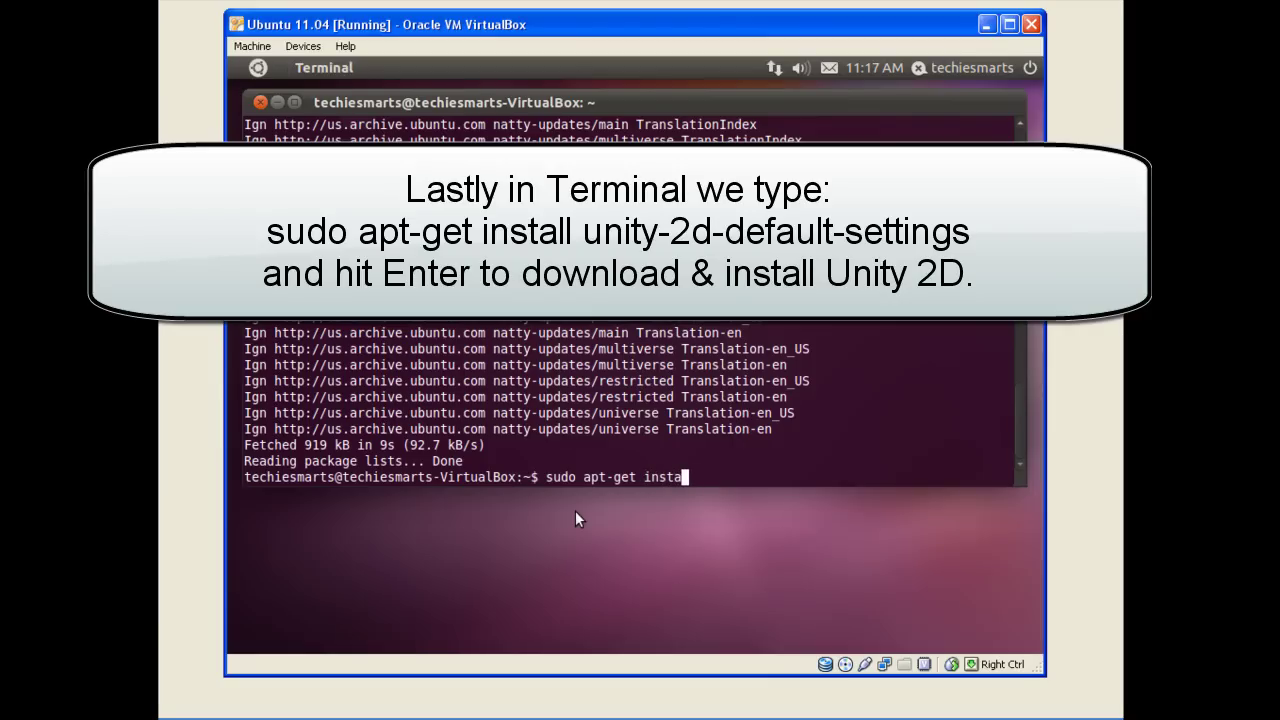
type("ll unity-2")
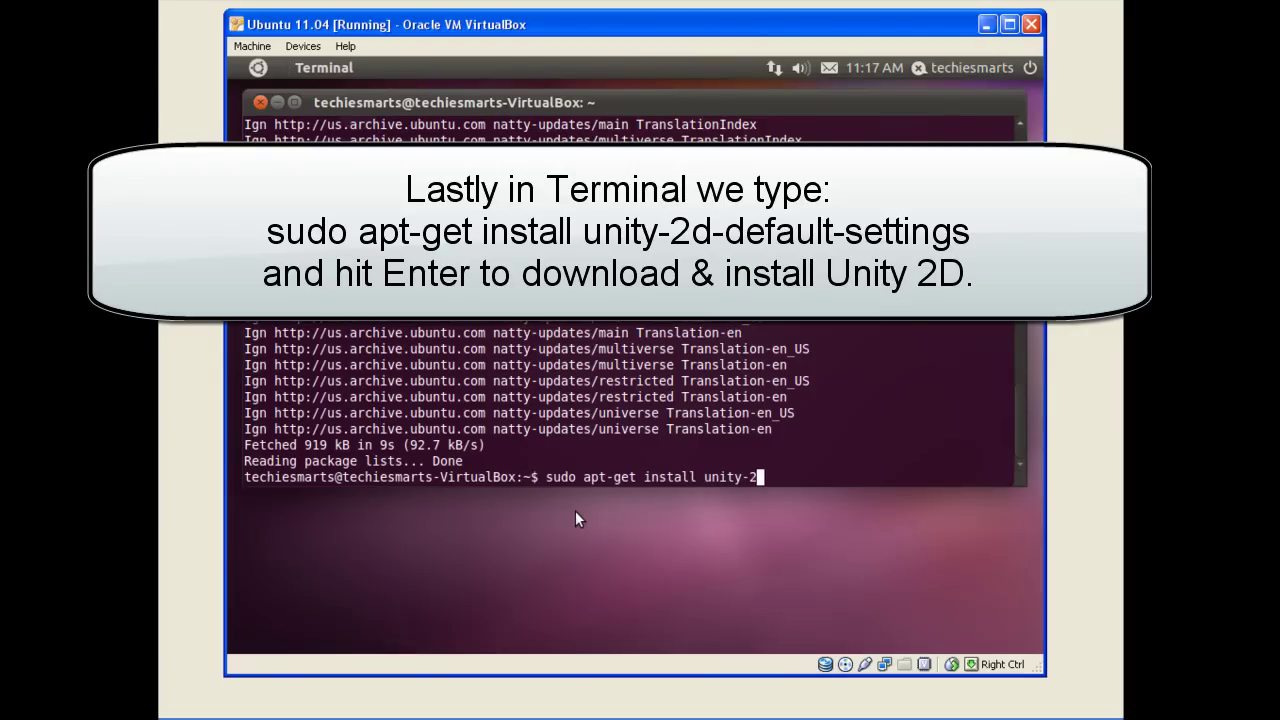
type("d-default-settings")
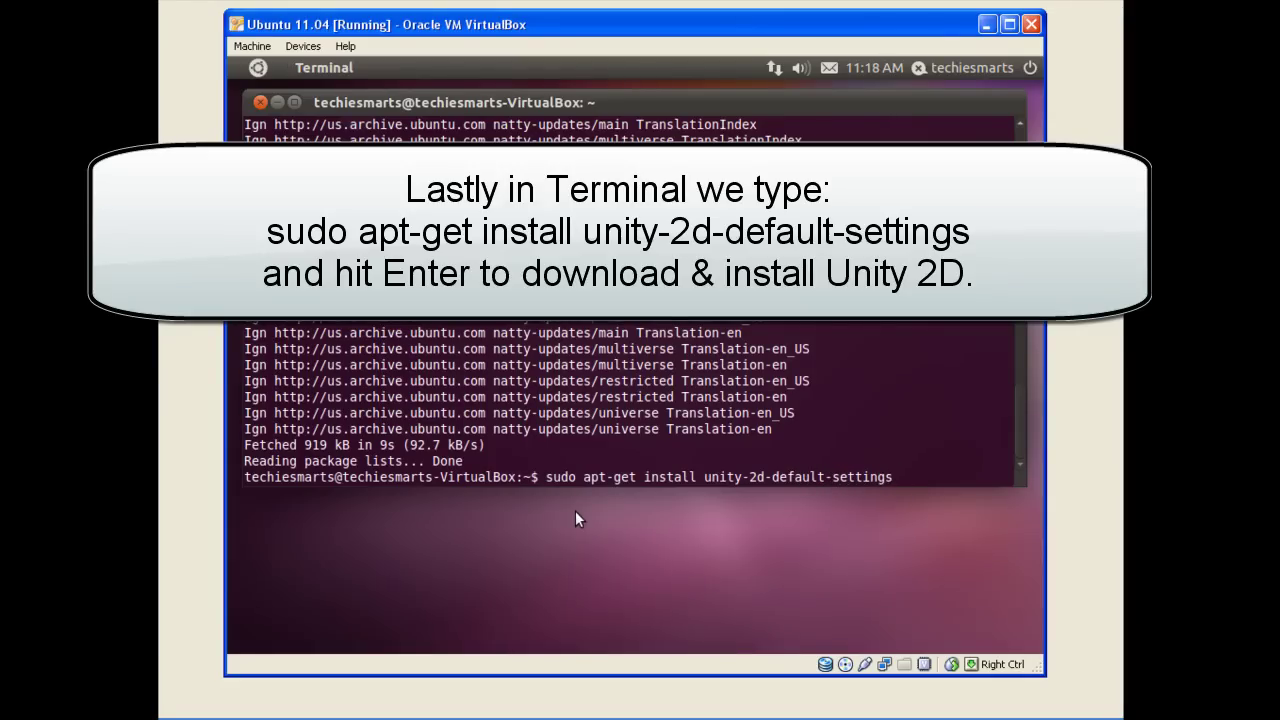
key("Return")
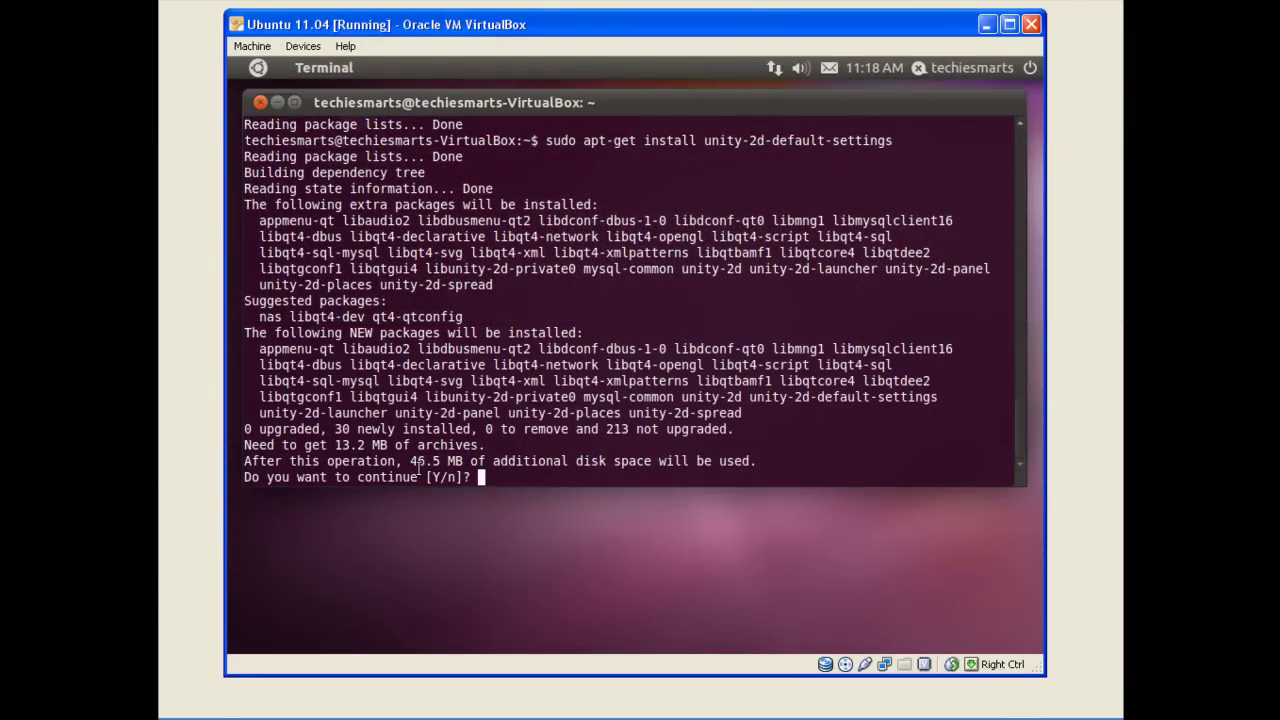
left_click_drag(410, 461, 465, 461)
left_click(478, 477)
type("Y")
key("Return")
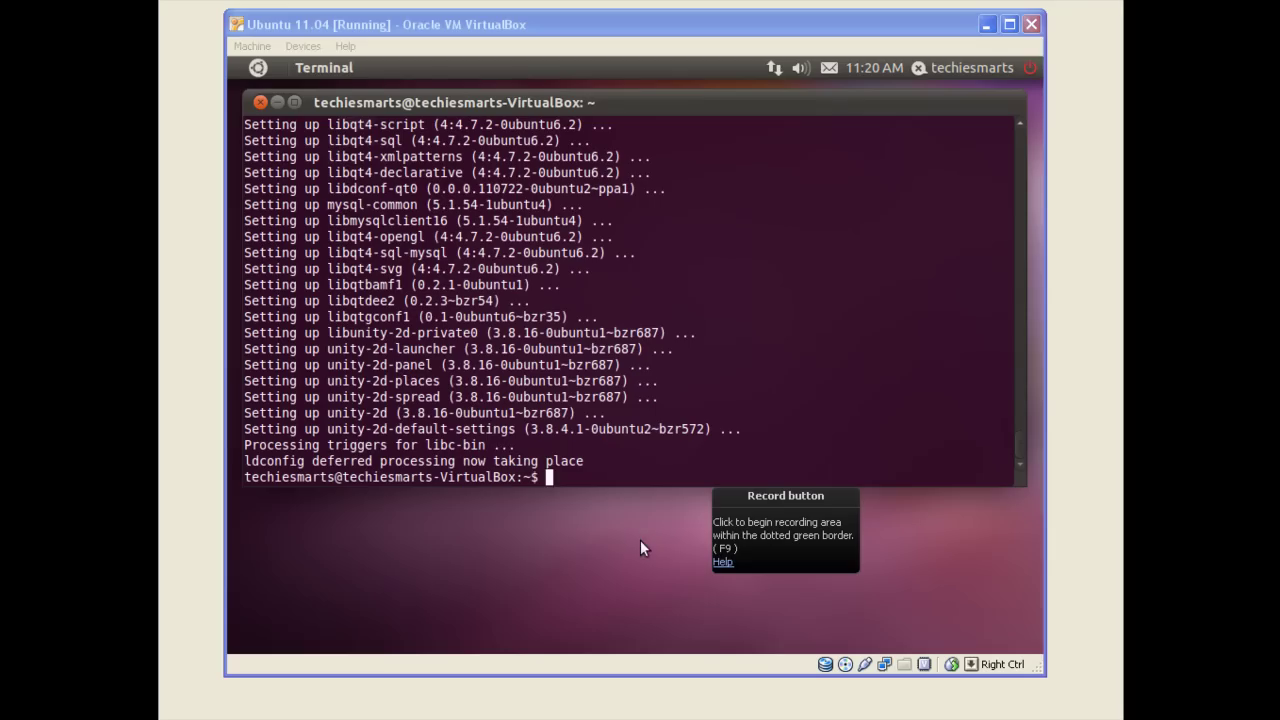
Step: Wait for all Unity 2D packages to finish setting up, then refocus the Terminal
left_click(639, 537)
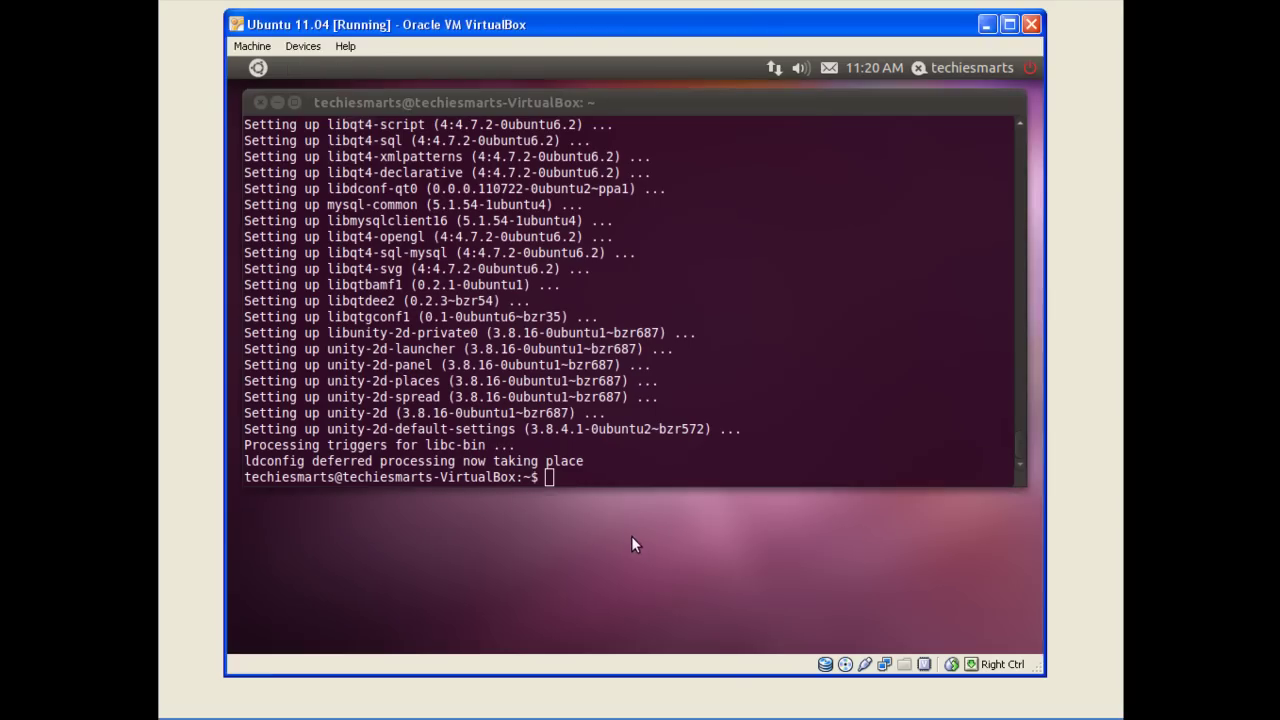
Step: Close the Terminal with the exit command
left_click(546, 477)
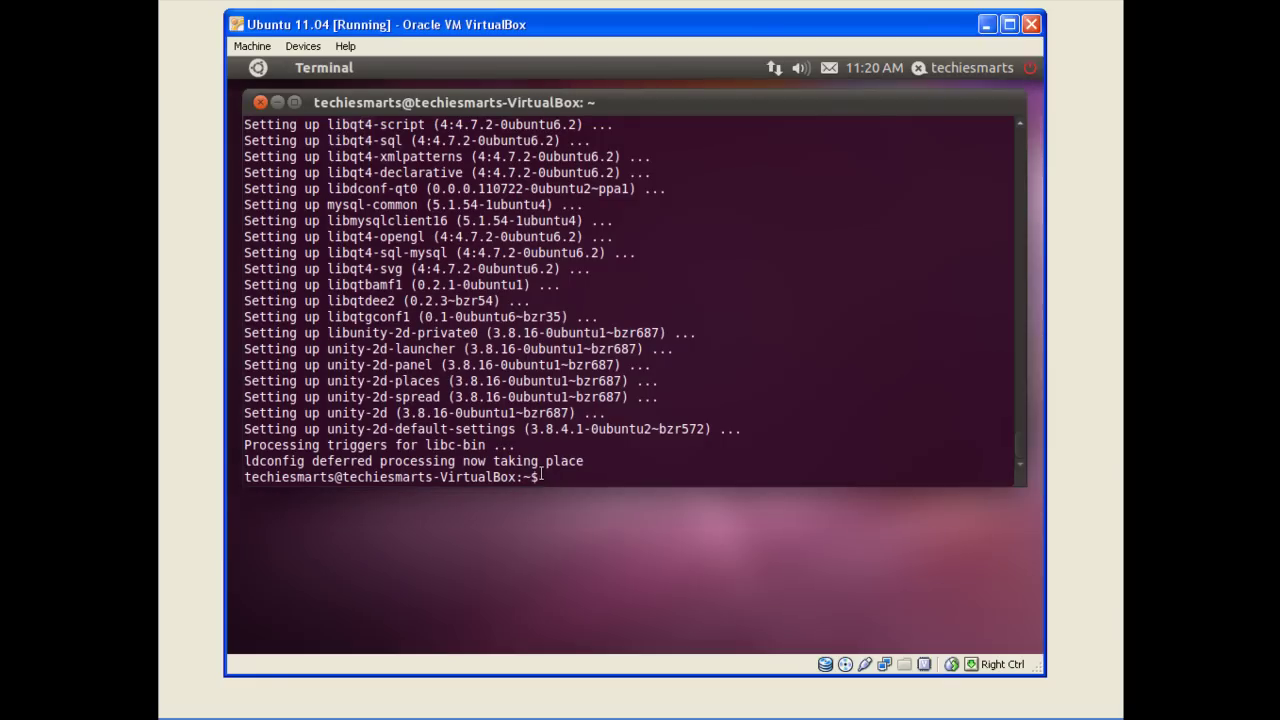
type("exit")
key("Return")
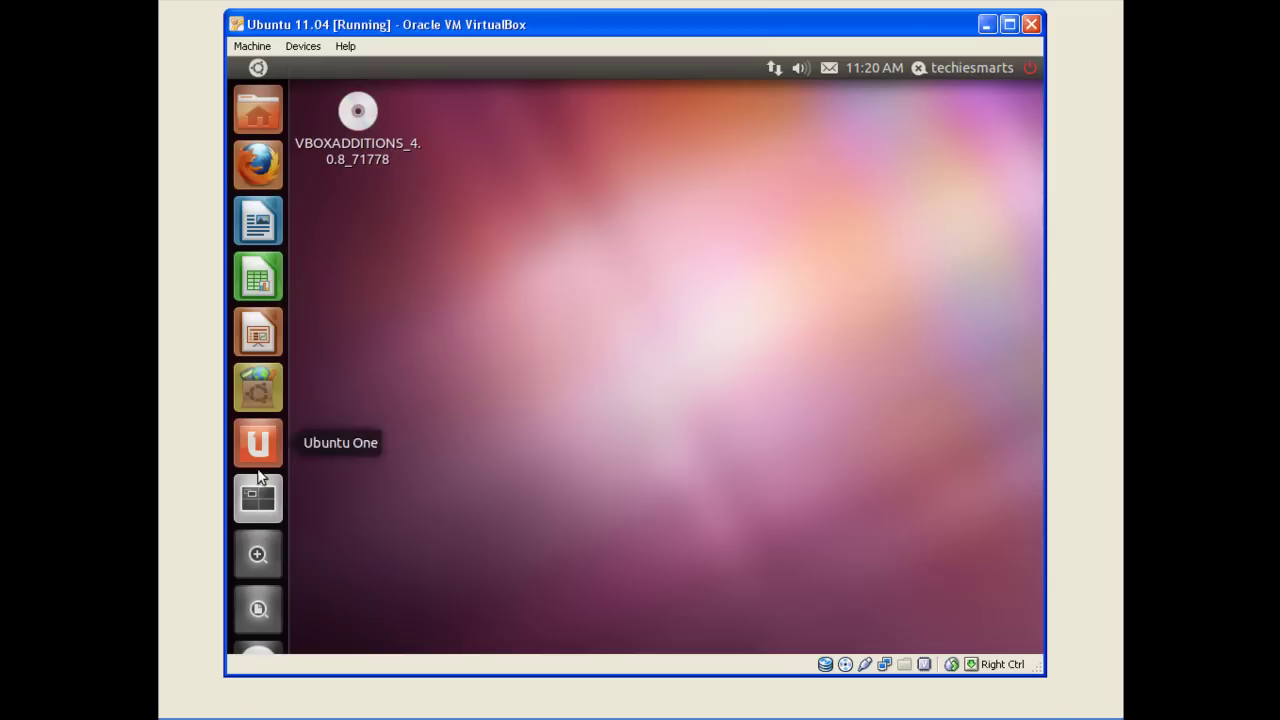
Step: Open System Settings from the power menu and scroll down to the System section
left_click(1029, 69)
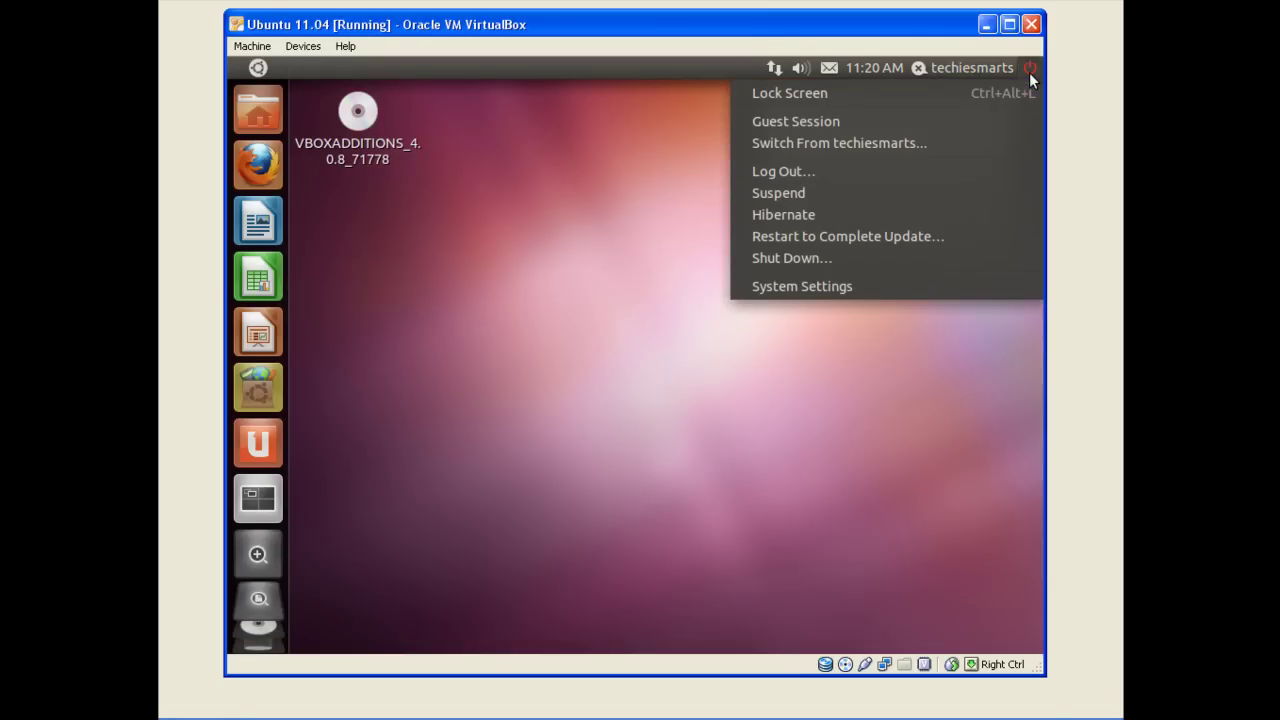
left_click(905, 286)
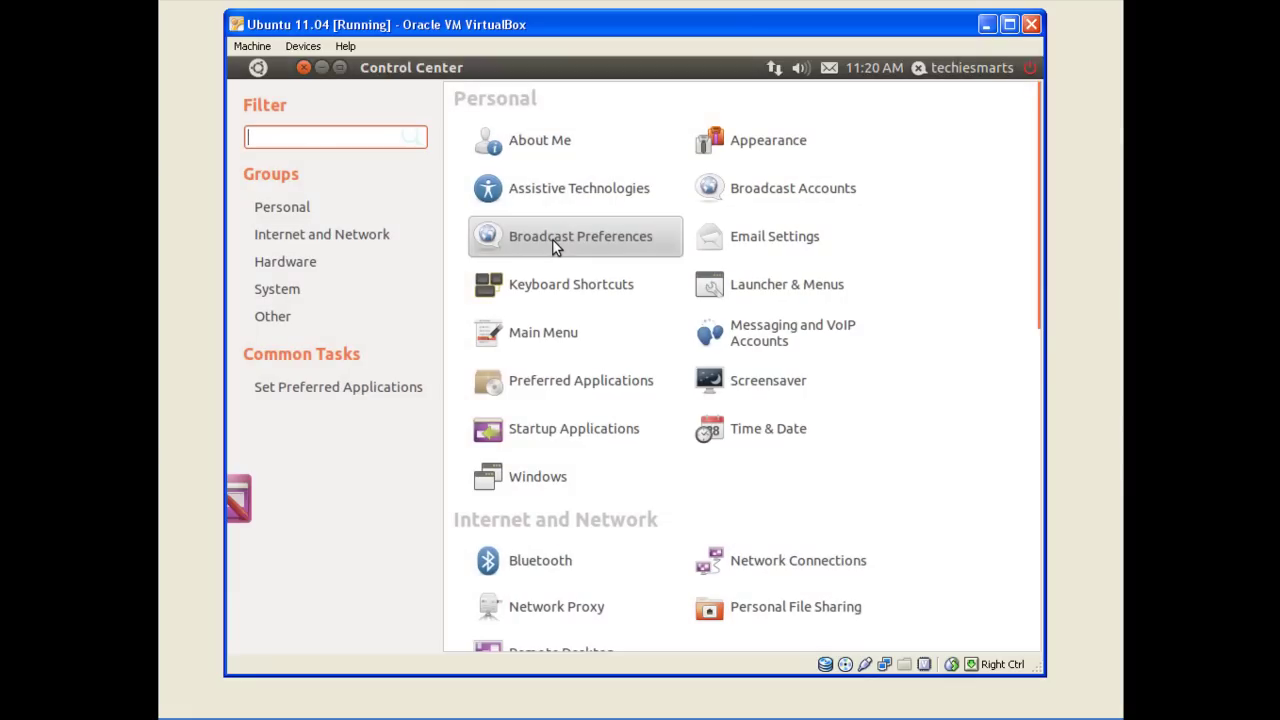
scroll(539, 425, "down", 1)
scroll(537, 429, "down", 9)
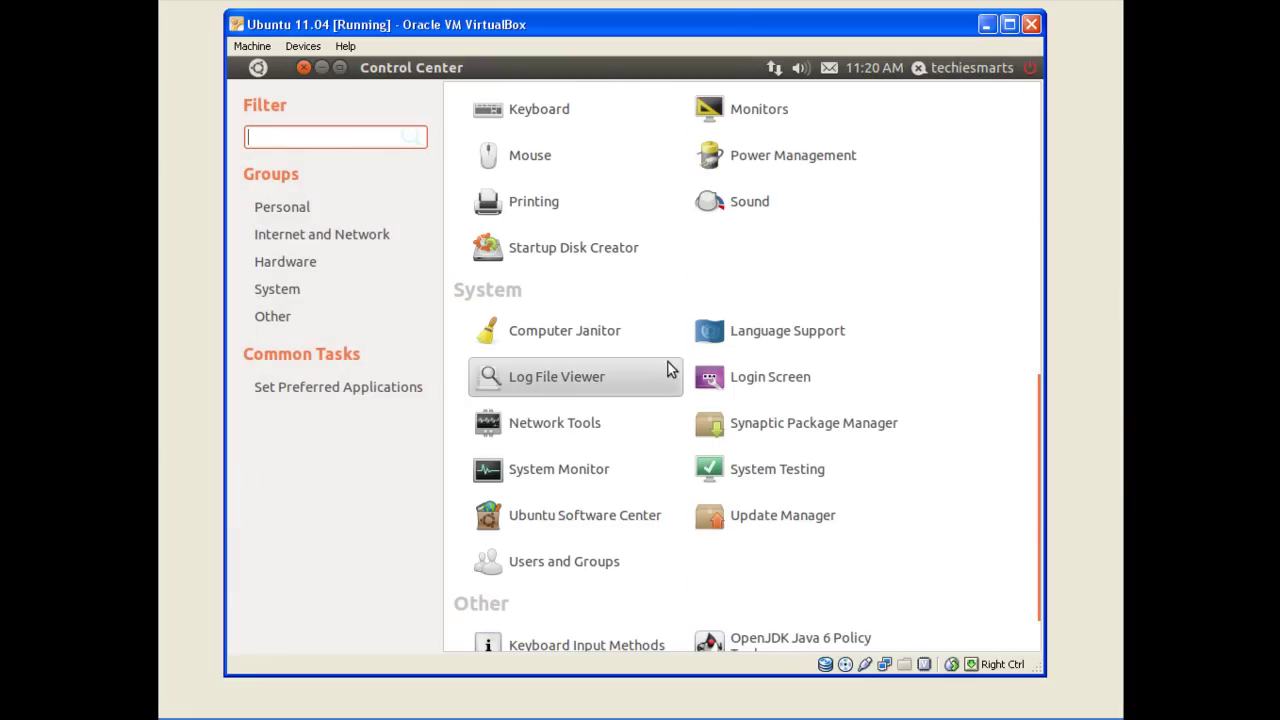
Step: Unlock Login Screen settings with the admin password, keep Unity 2D as default session, and close
left_click(713, 386)
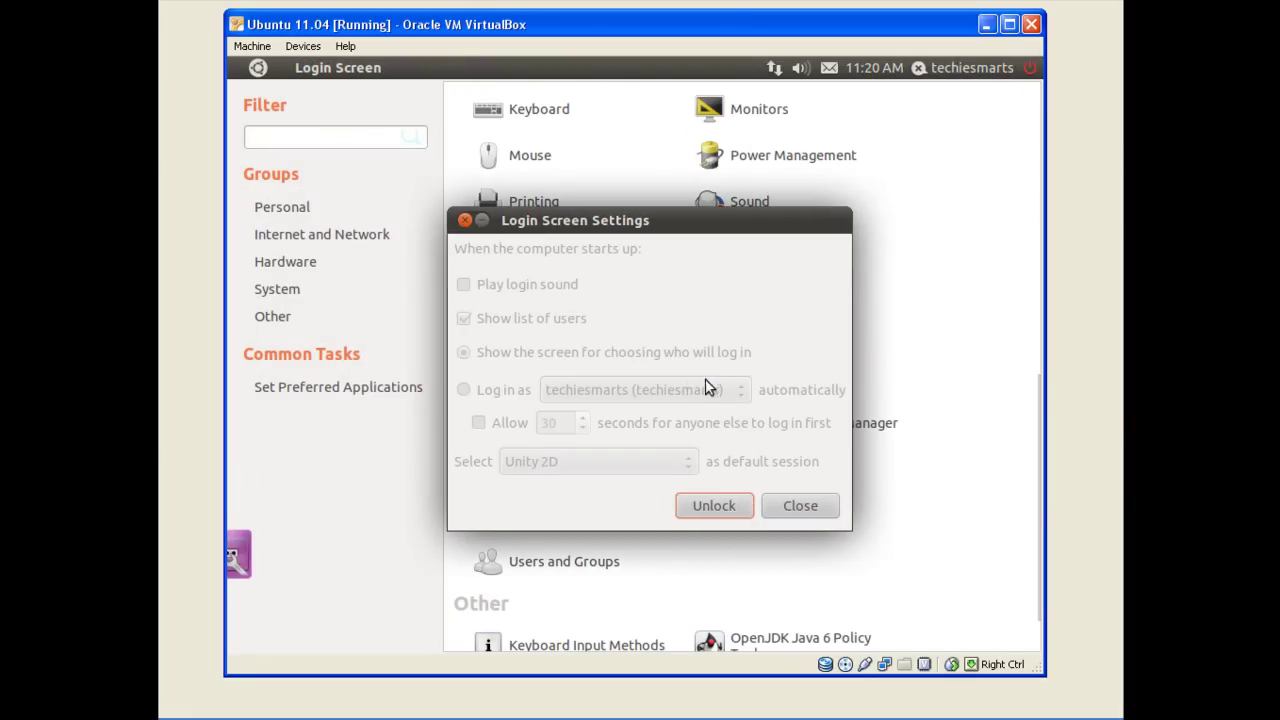
left_click(700, 506)
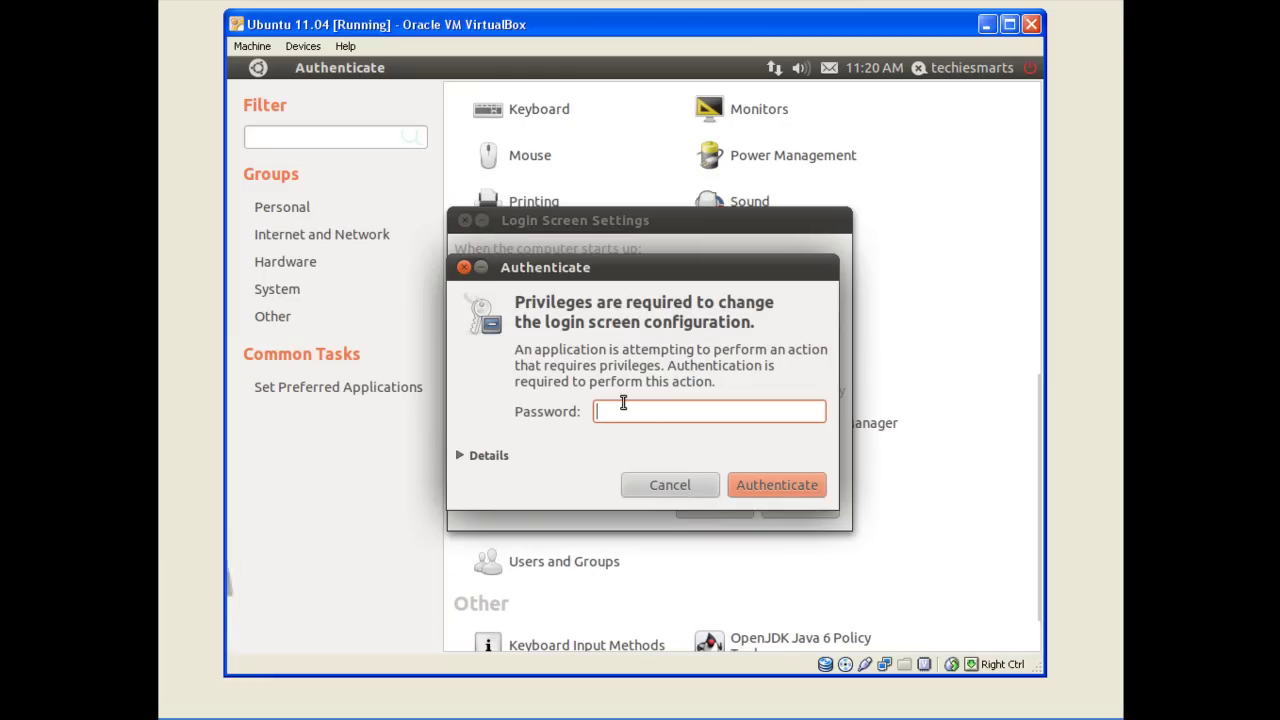
type("******")
key("Return")
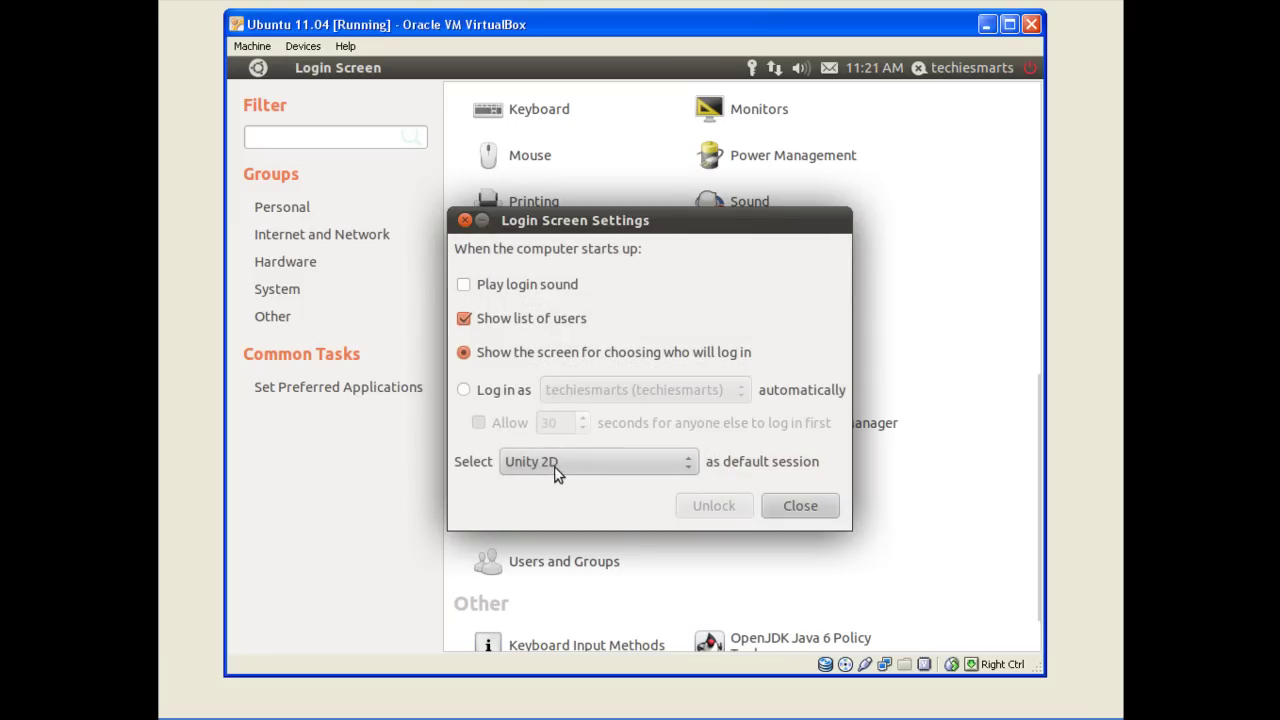
left_click(690, 465)
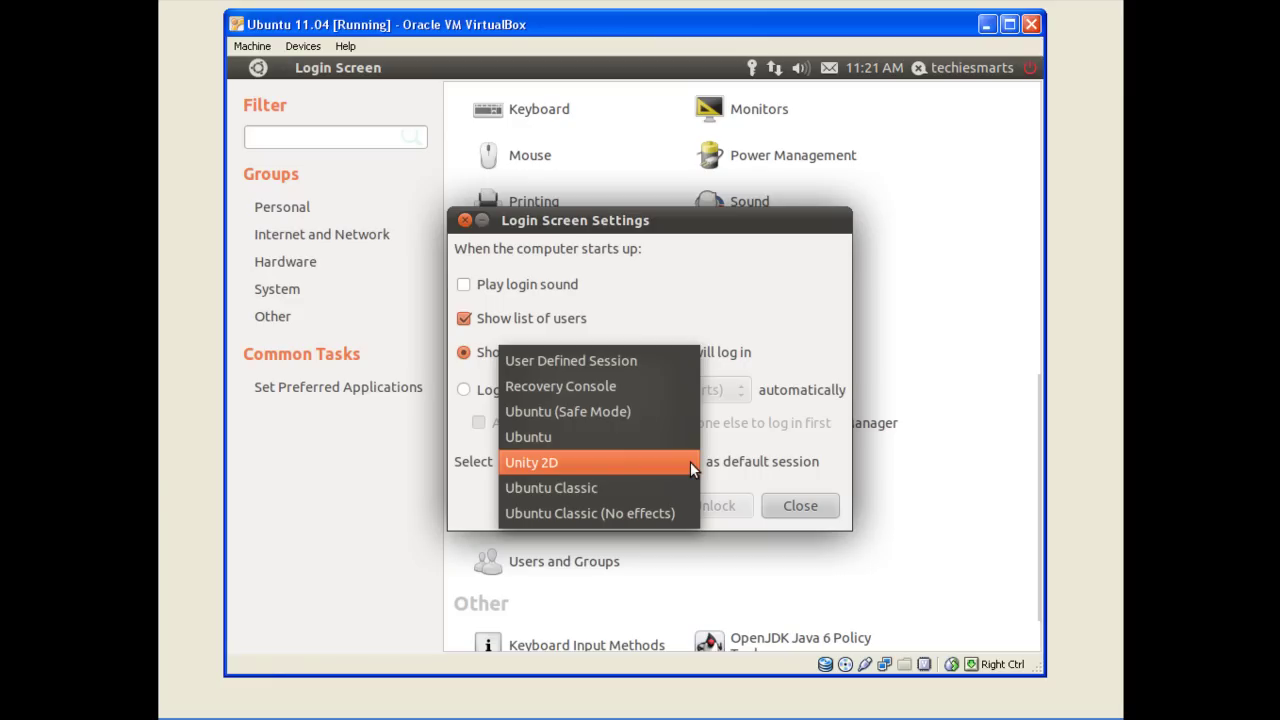
left_click(690, 461)
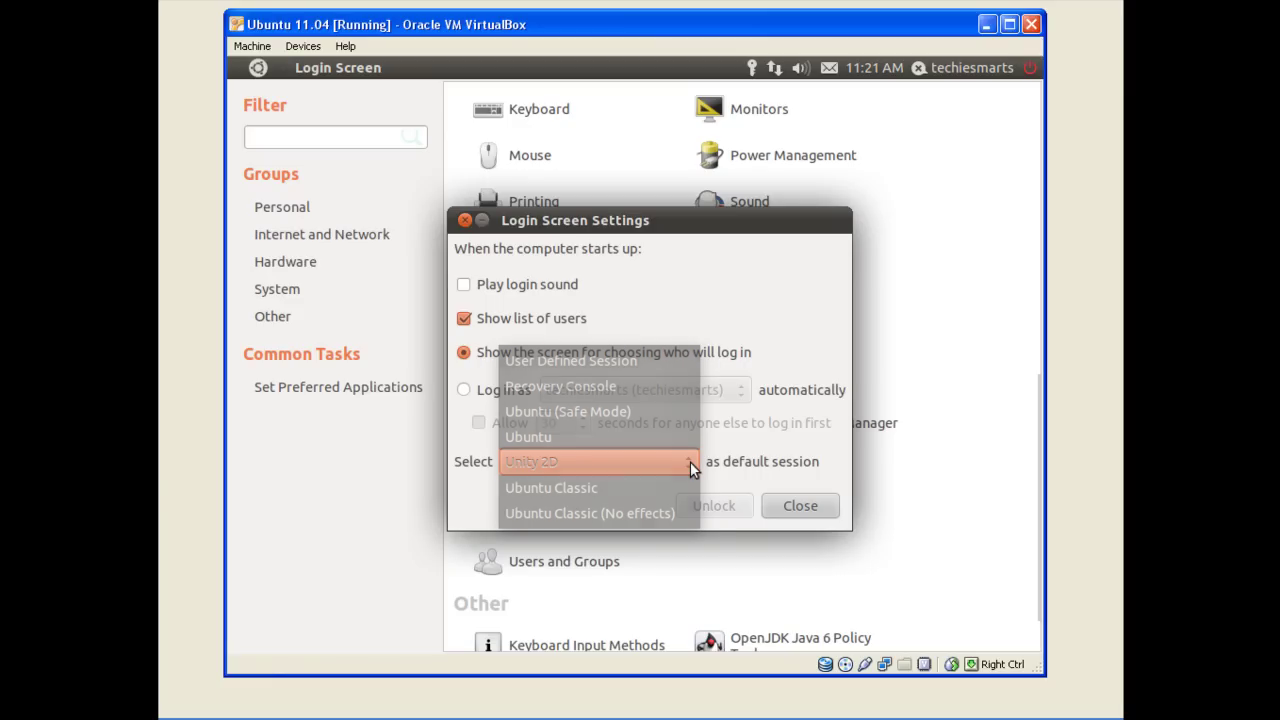
left_click(800, 506)
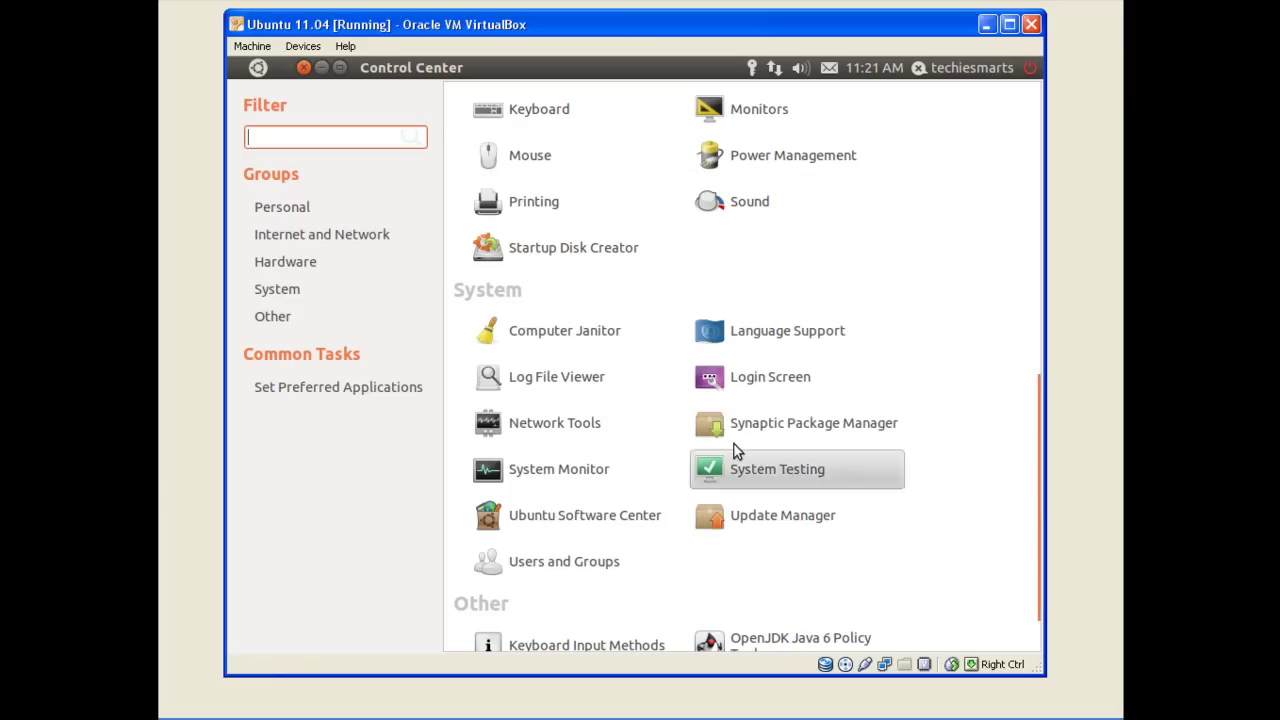
Step: Close the Control Center and relaunch it by searching 'System Setting' in the Dash
left_click(309, 69)
left_click(275, 68)
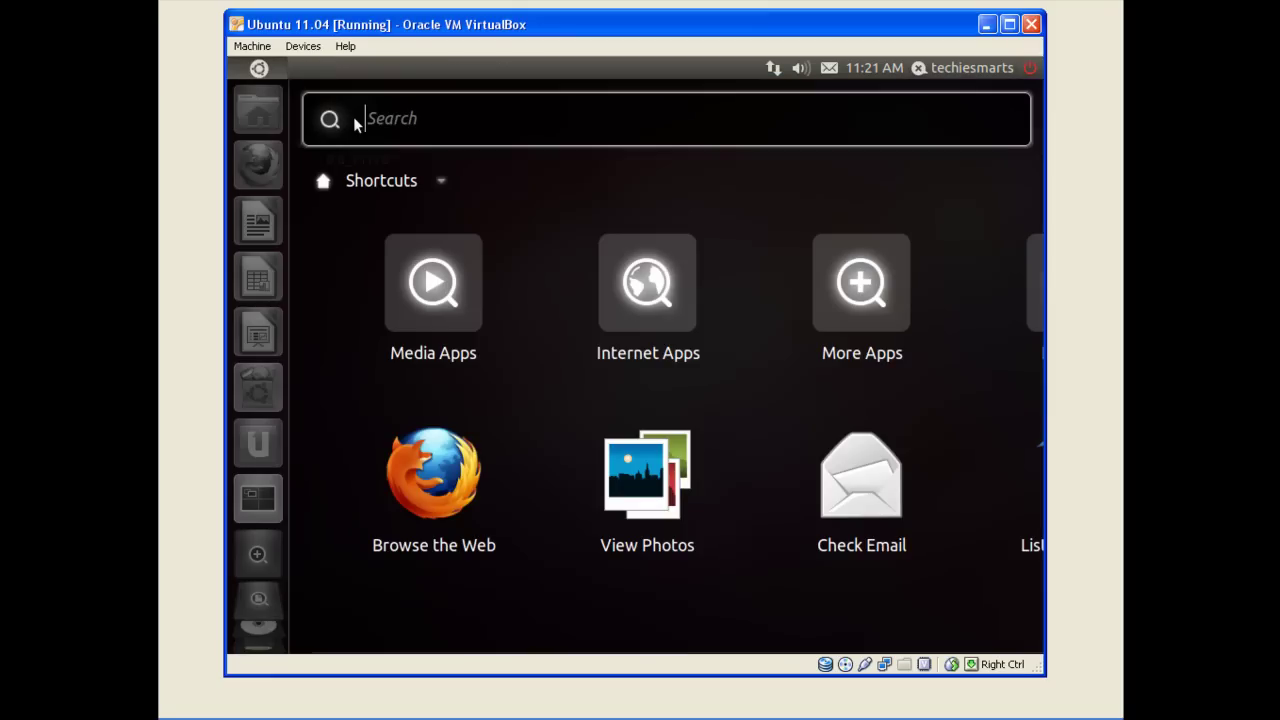
type("System Setting")
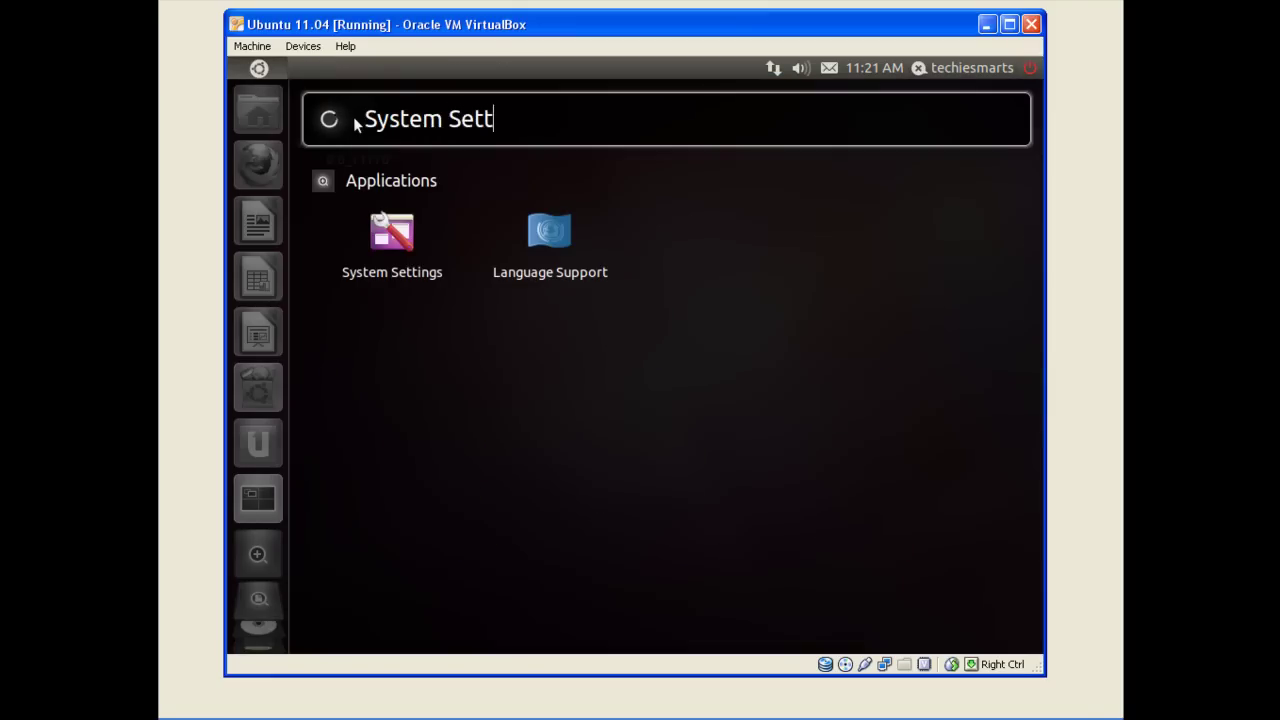
left_click(420, 245)
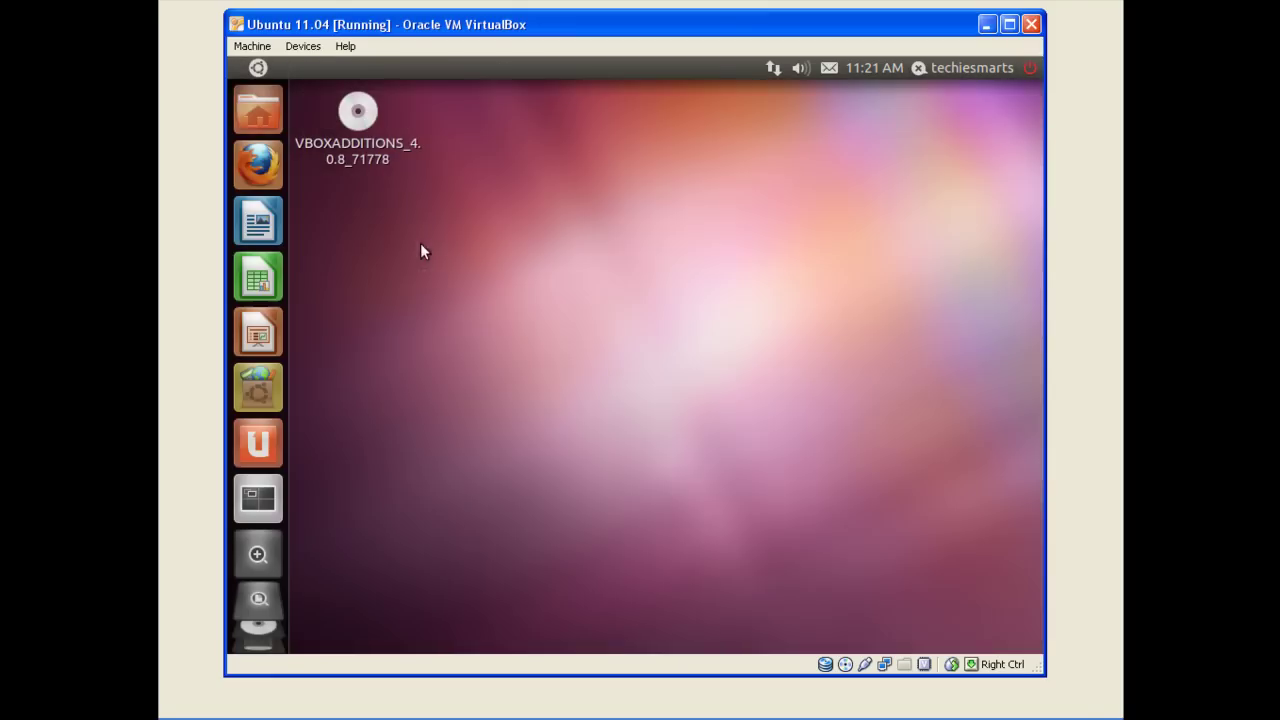
Step: Scroll down to the System section, then close the Control Center
scroll(546, 480, "down", 5)
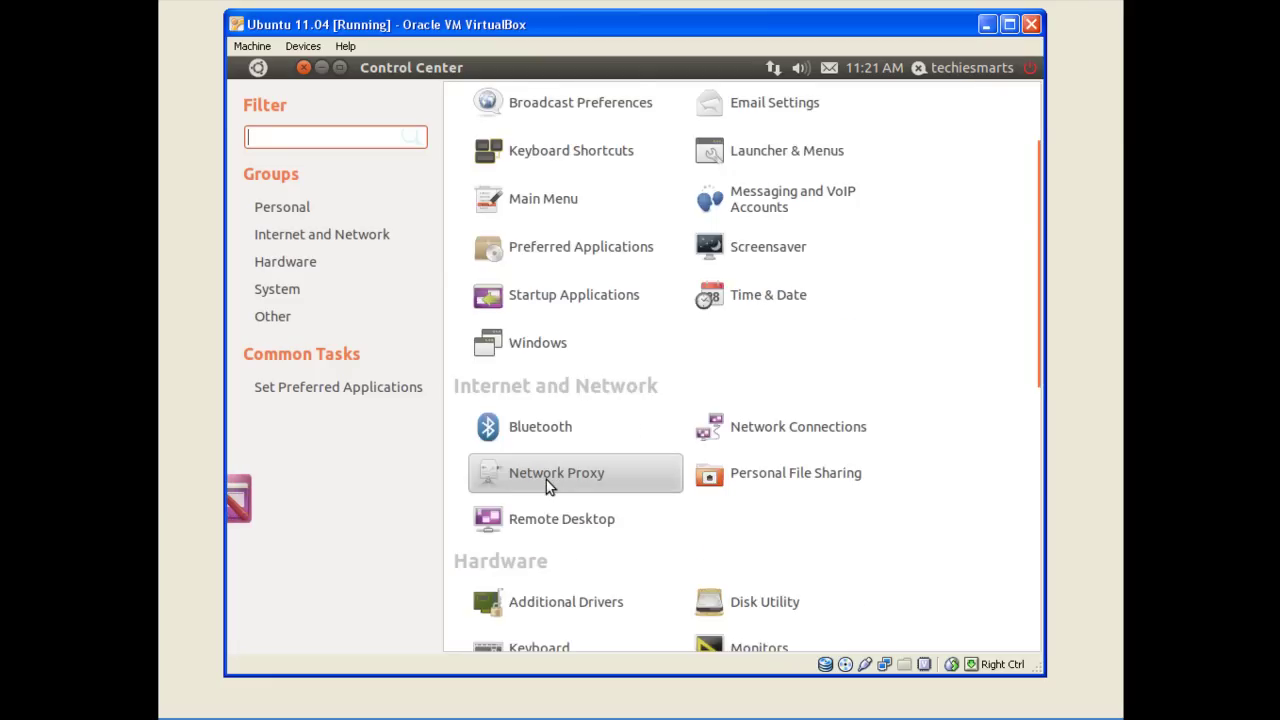
scroll(554, 480, "down", 4)
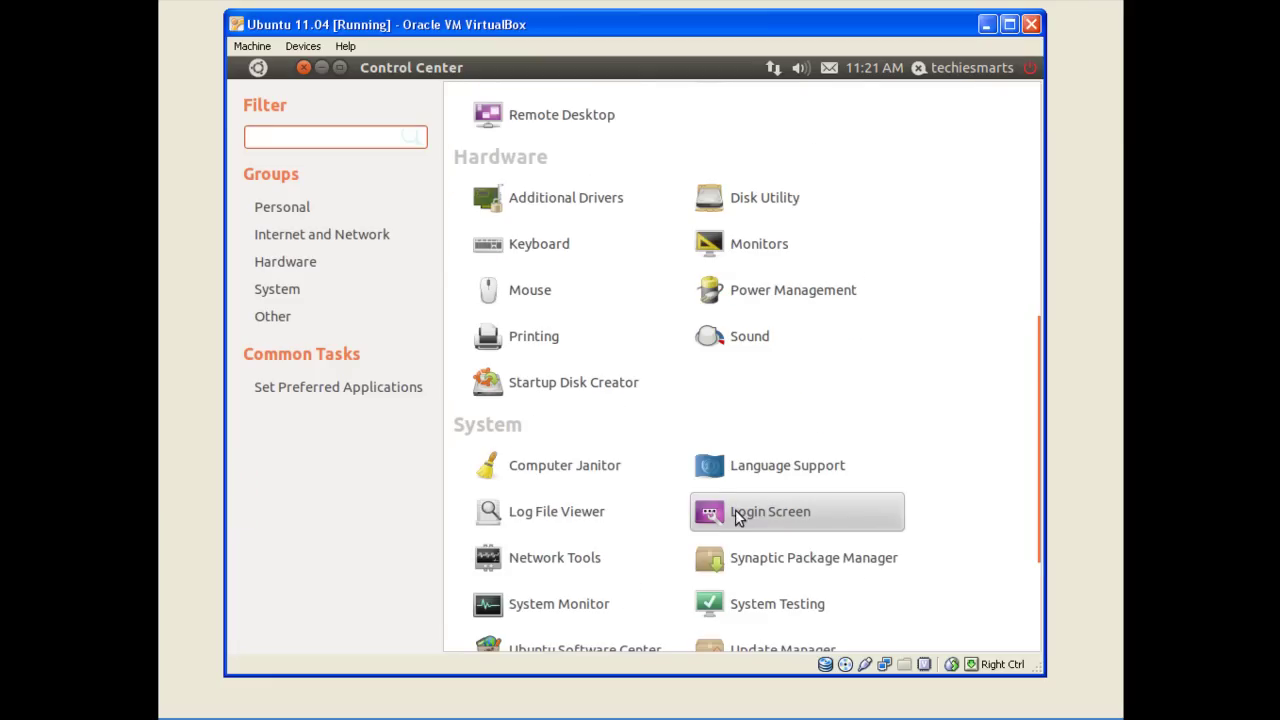
left_click(303, 67)
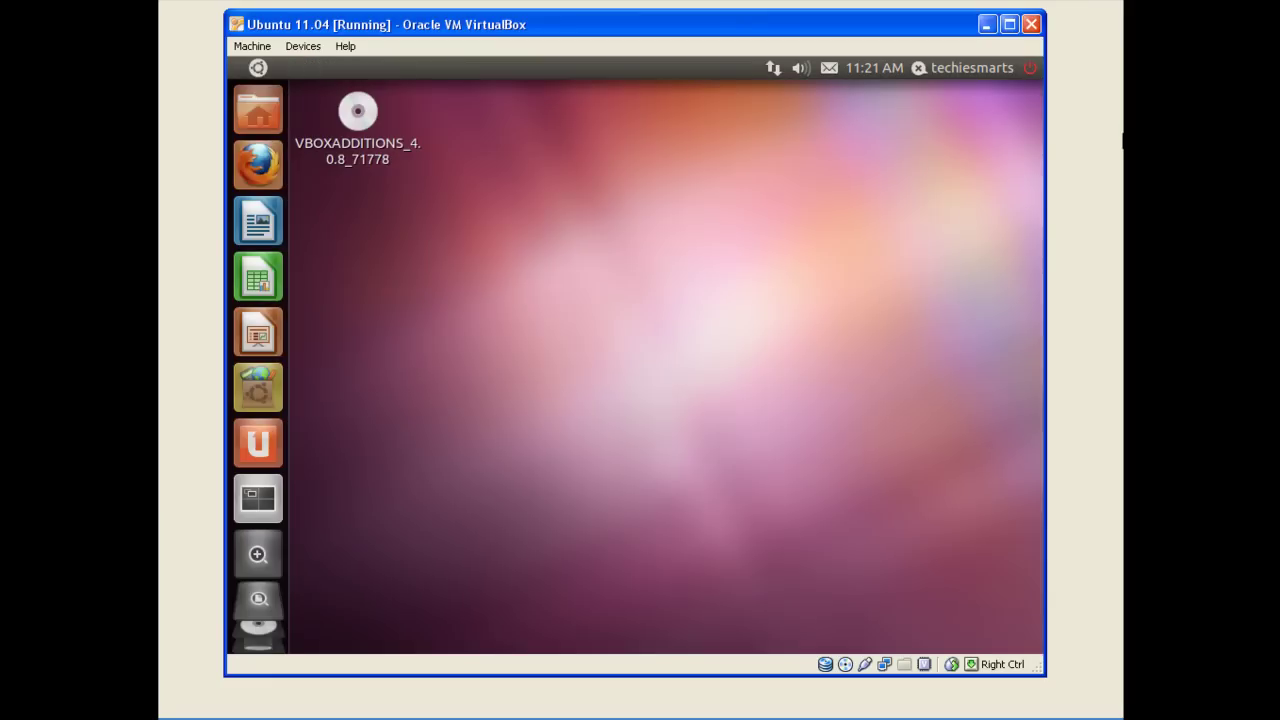
Step: Restart the virtual machine by choosing Log Out, then Restart Instead
left_click(1035, 71)
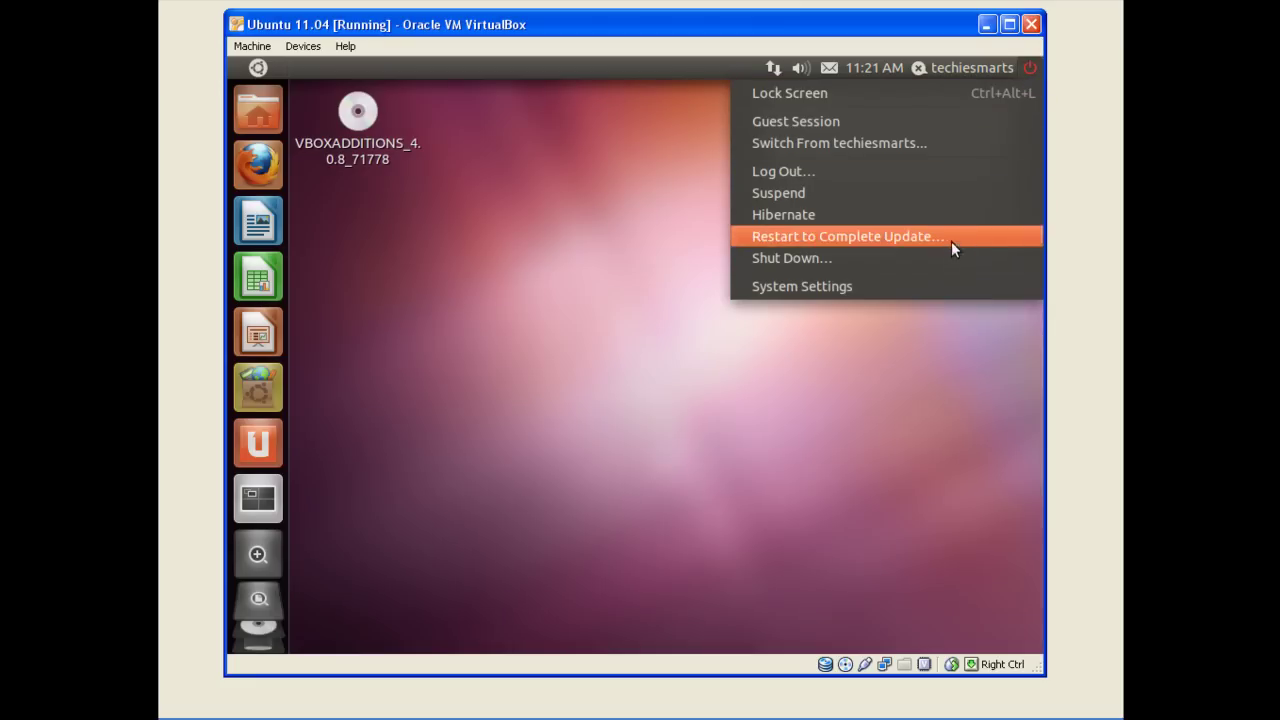
left_click(870, 174)
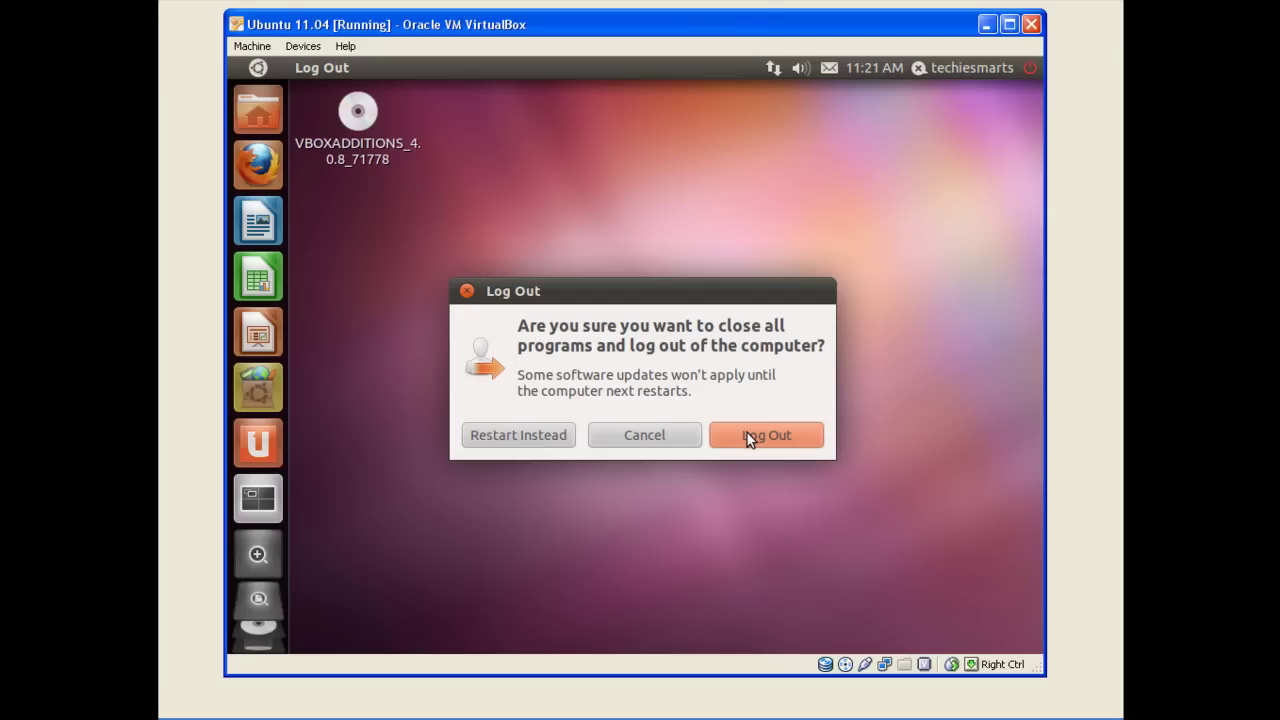
left_click(565, 436)
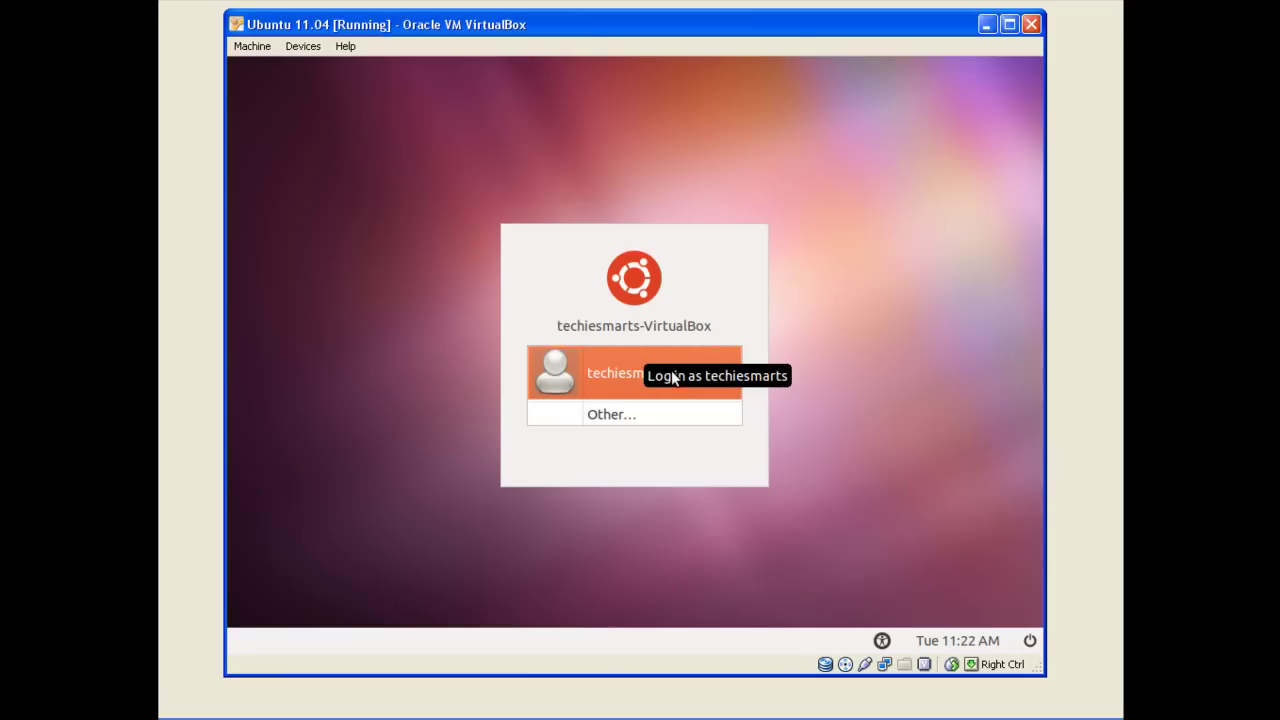
Step: Sign in as the user with the account password, keeping Unity 2D as the session
left_click(673, 377)
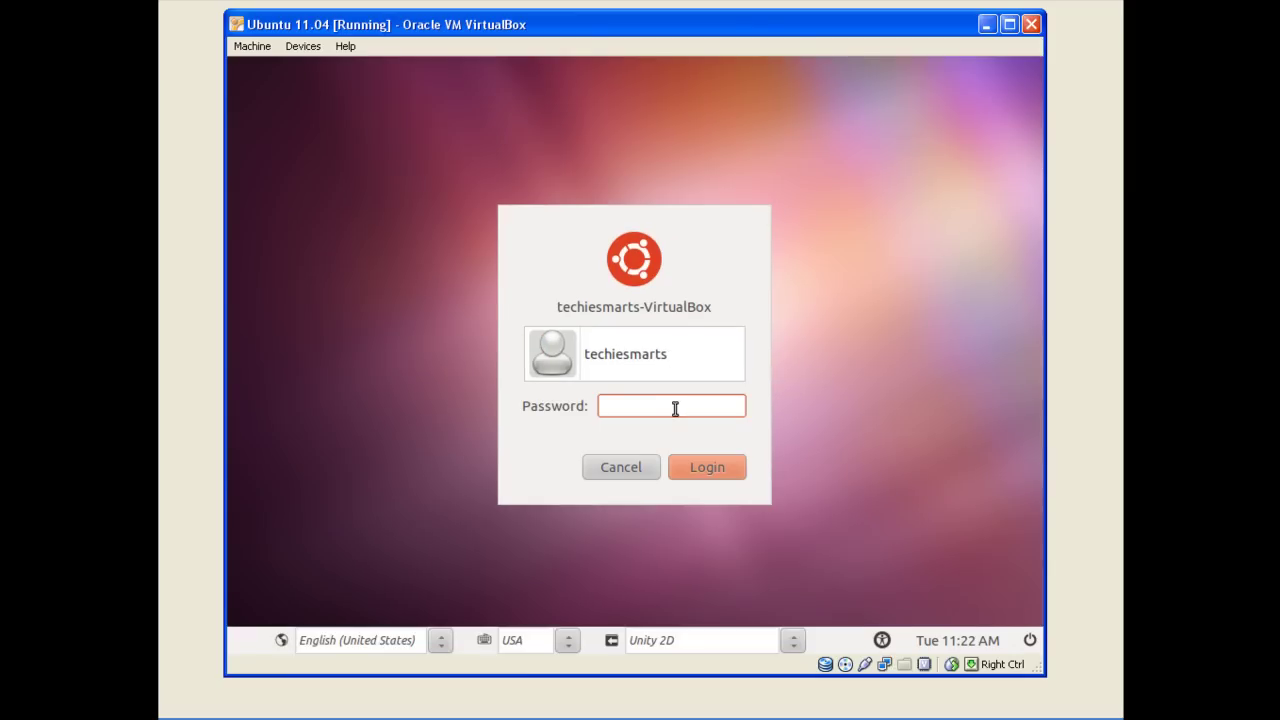
type("******")
left_click(796, 641)
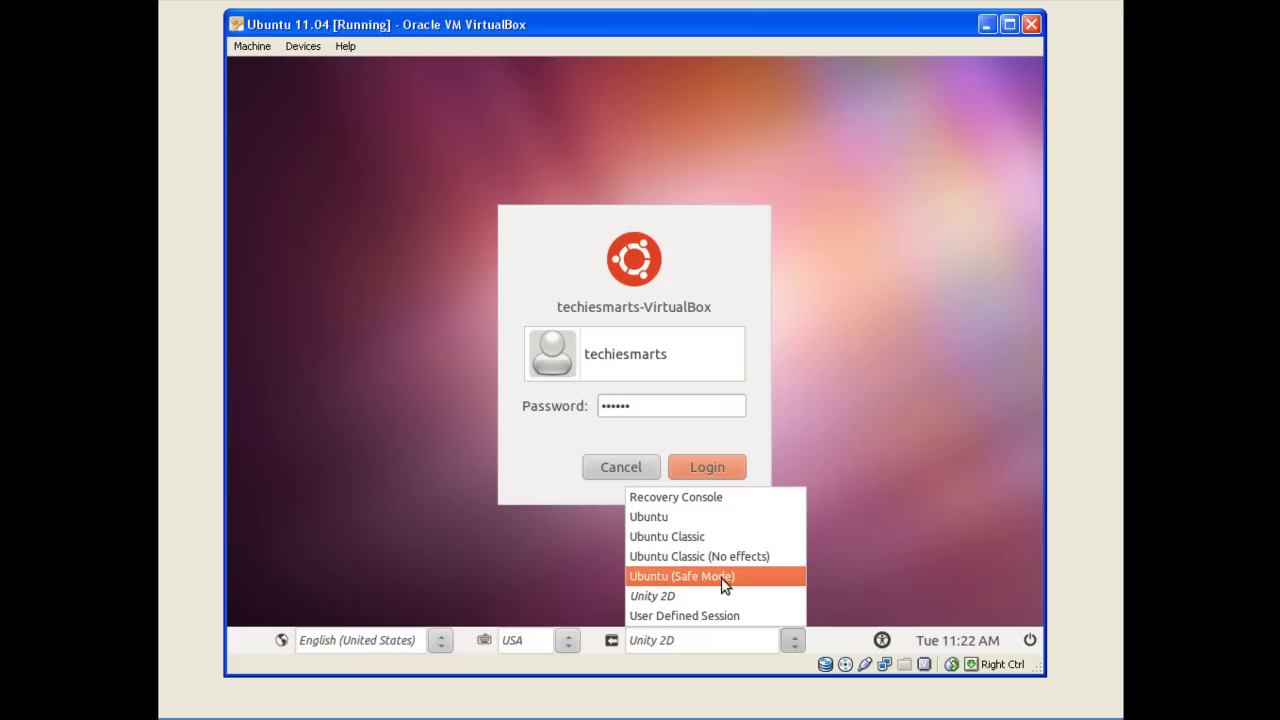
left_click(686, 596)
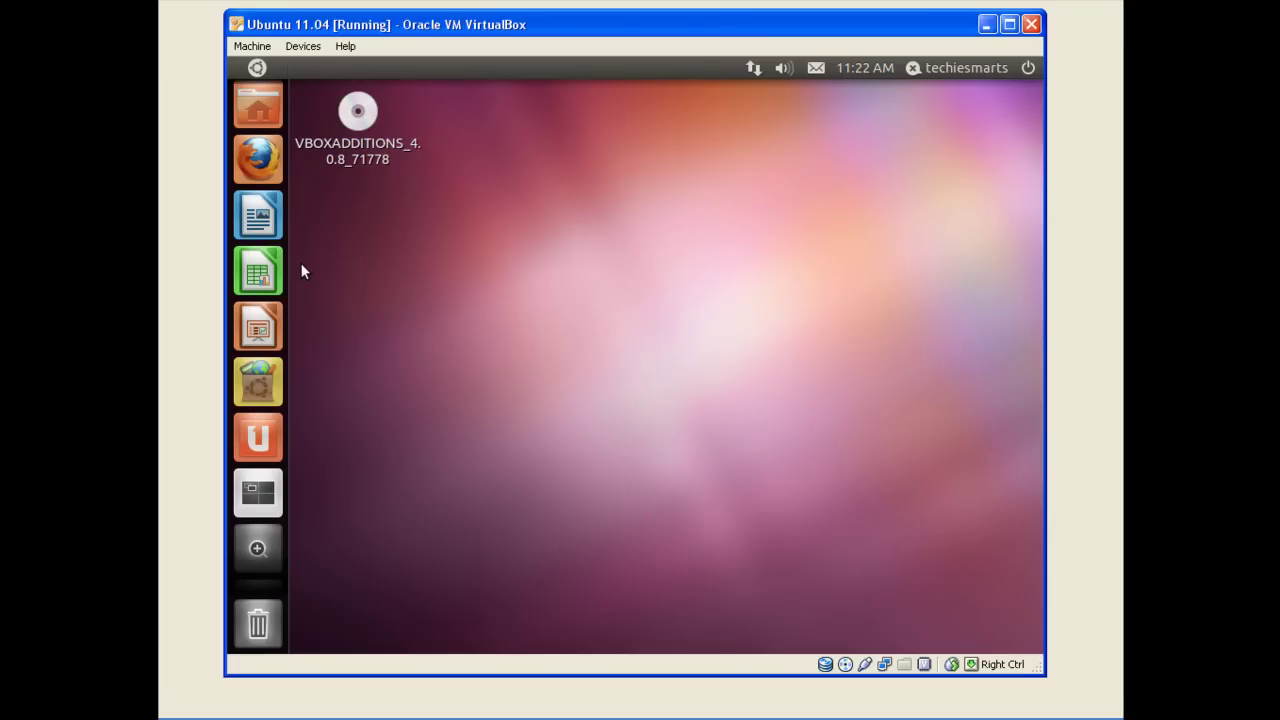
left_click(266, 375)
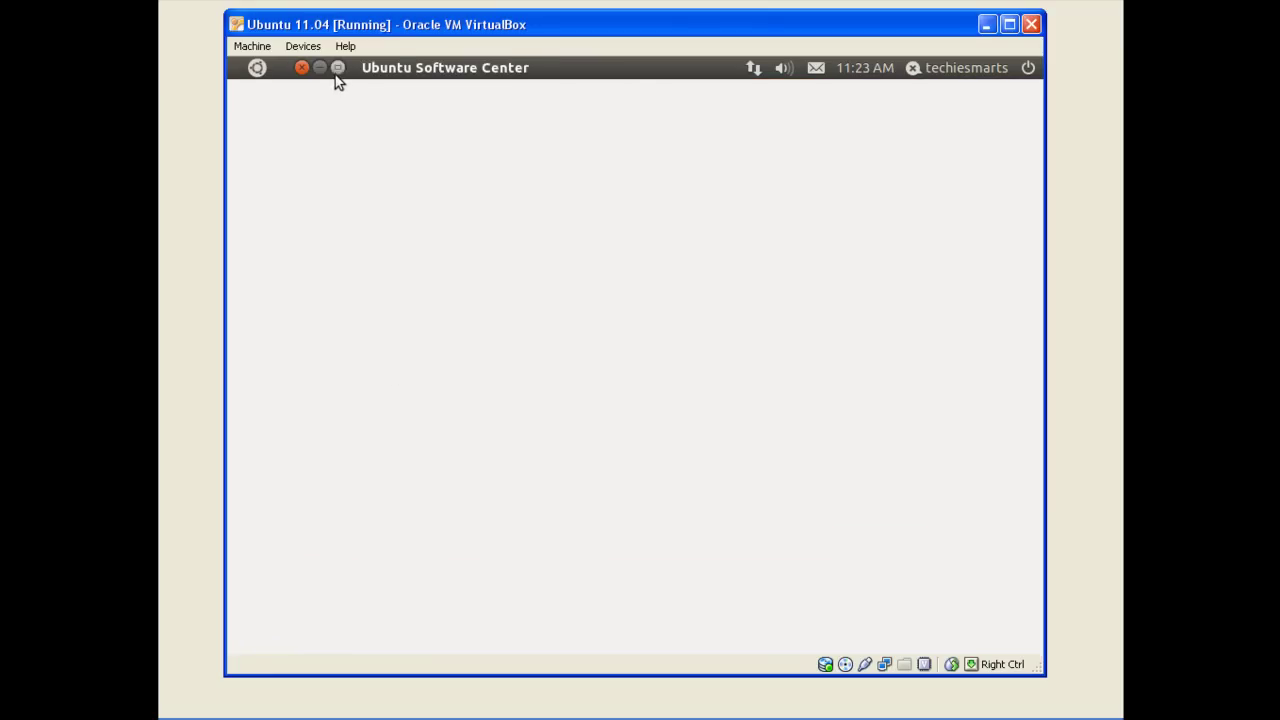
left_click(338, 68)
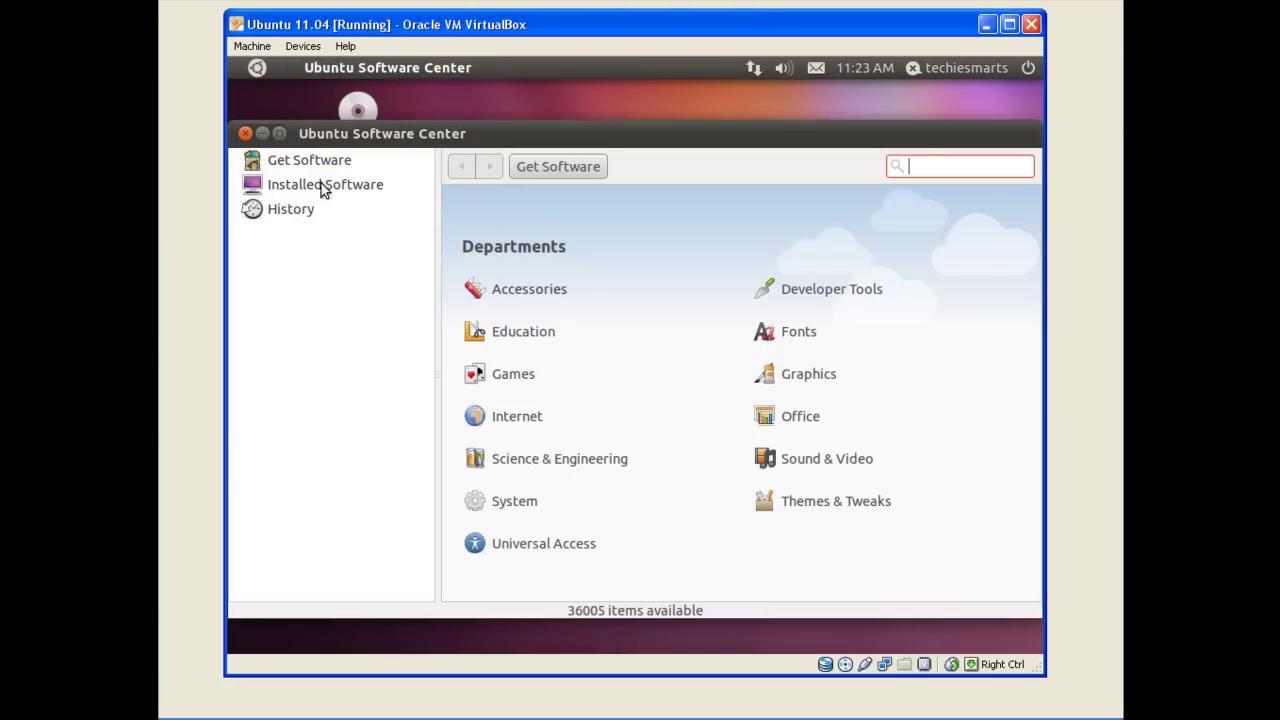
left_click(245, 133)
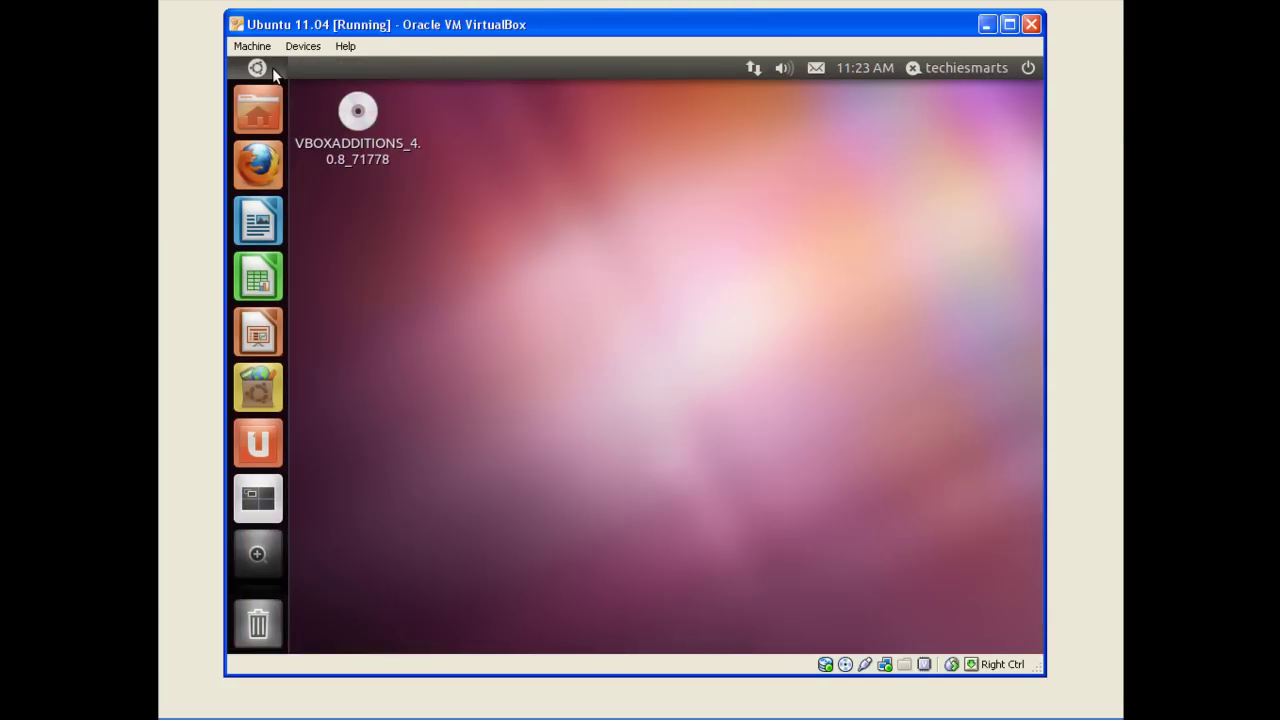
left_click(272, 67)
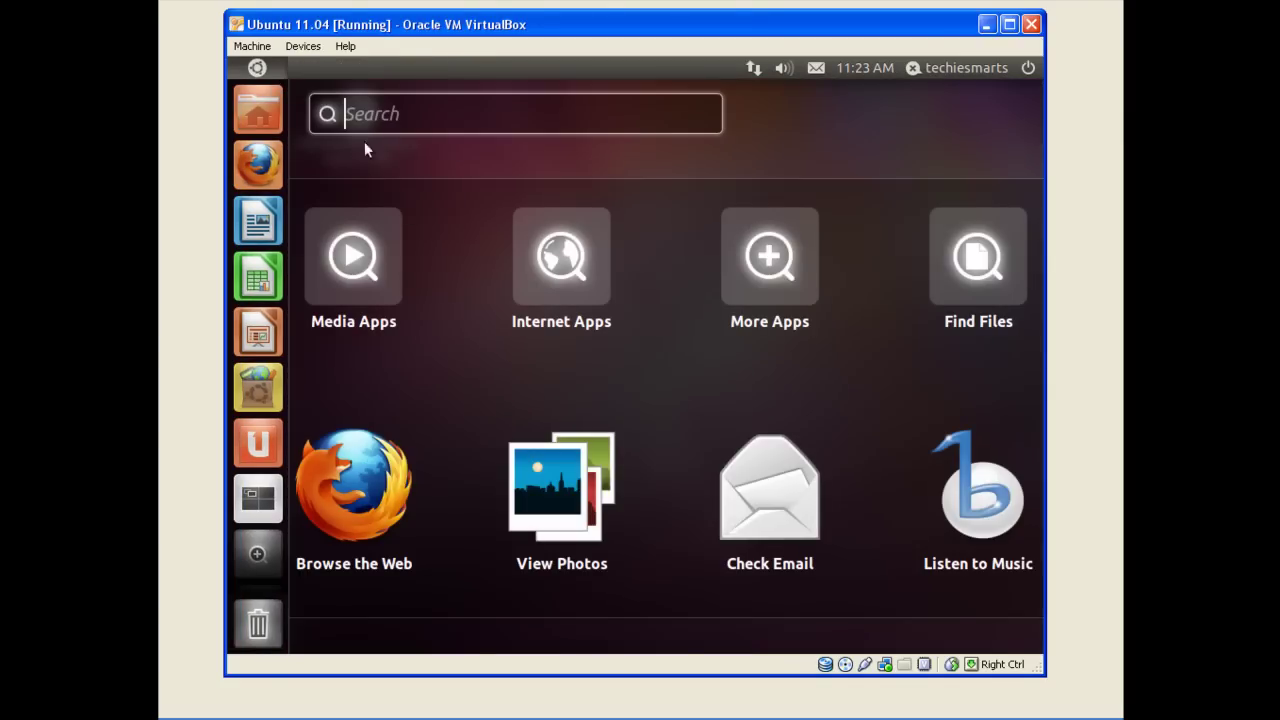
left_click(257, 68)
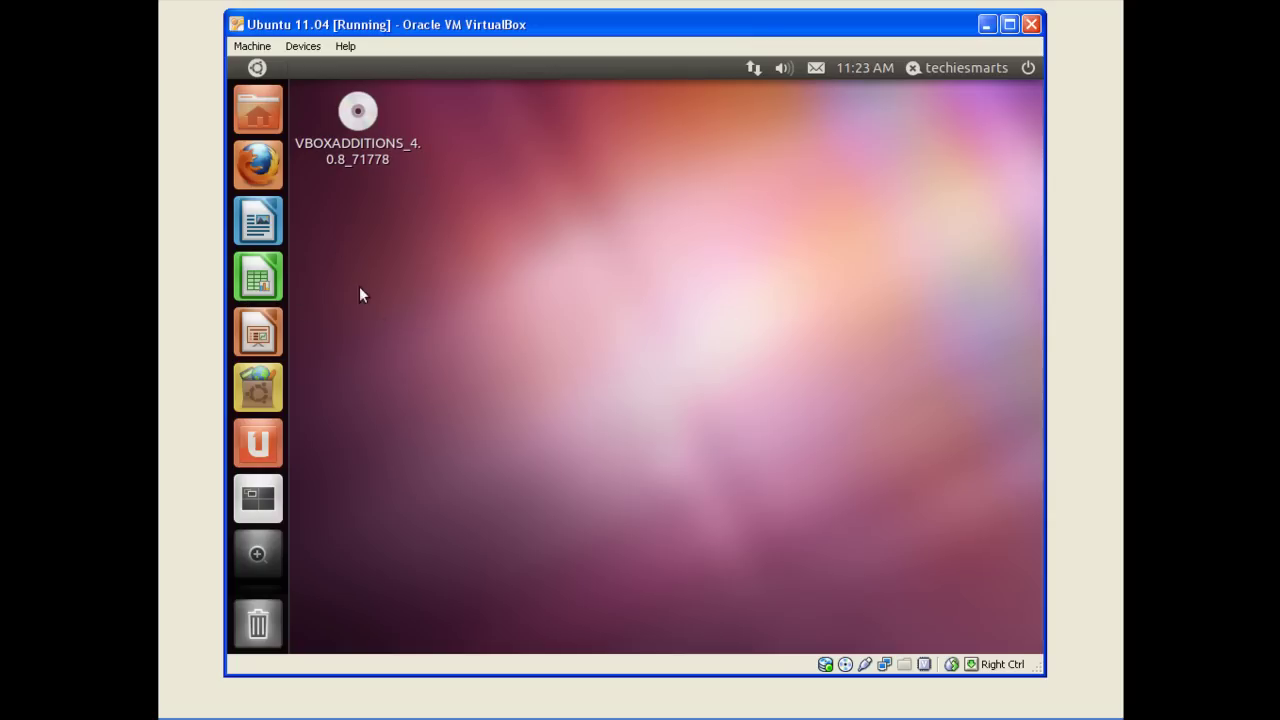
Step: Find System Settings through a Dash search and go to its Login Screen panel
left_click(257, 68)
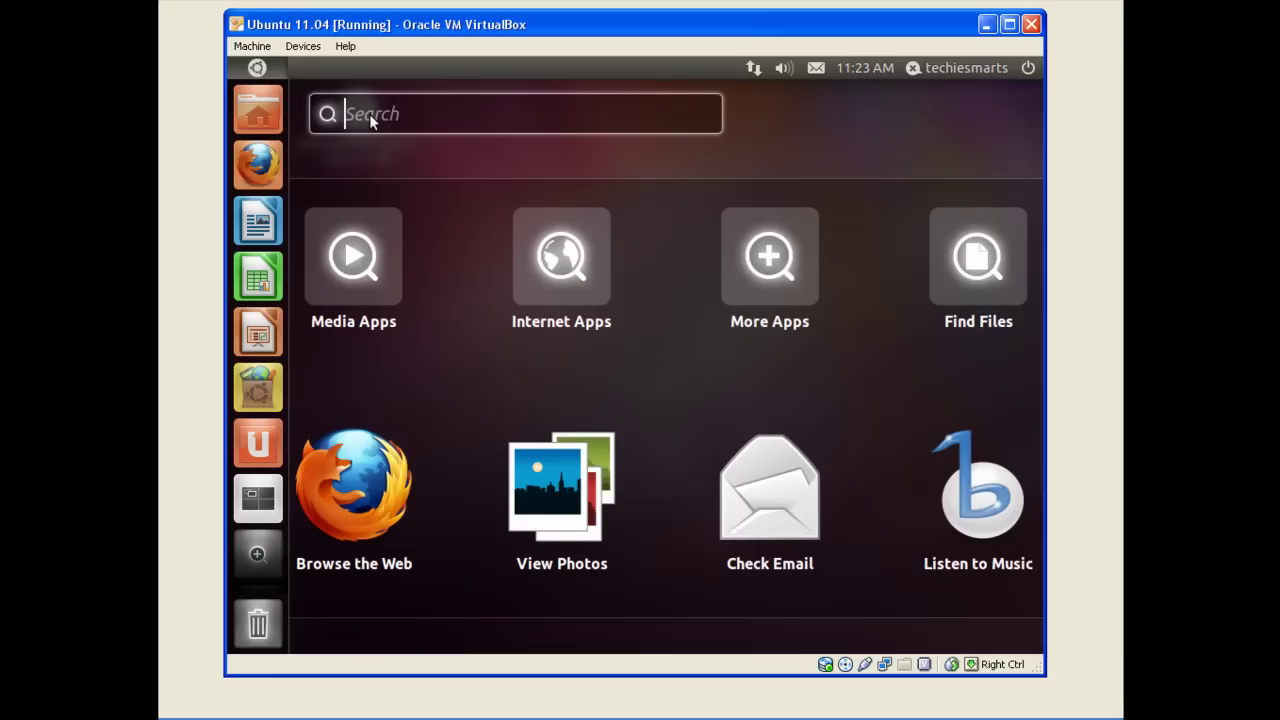
type("System Se")
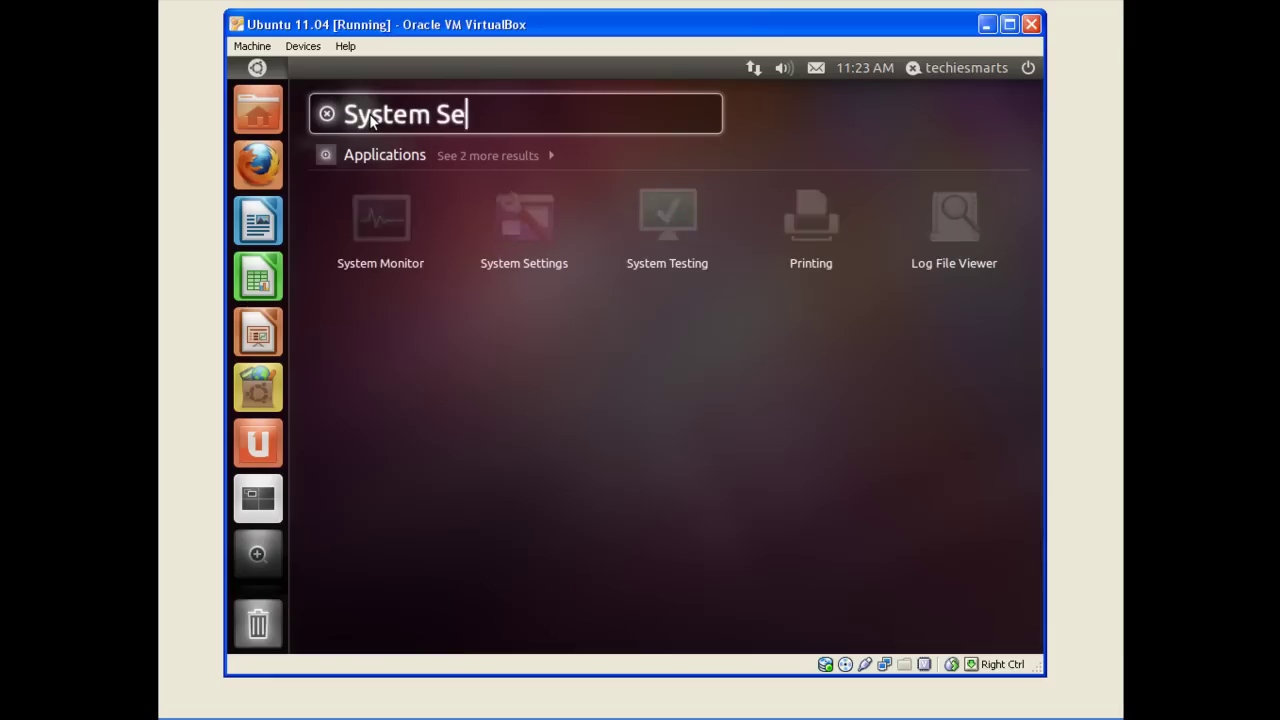
type("ttings")
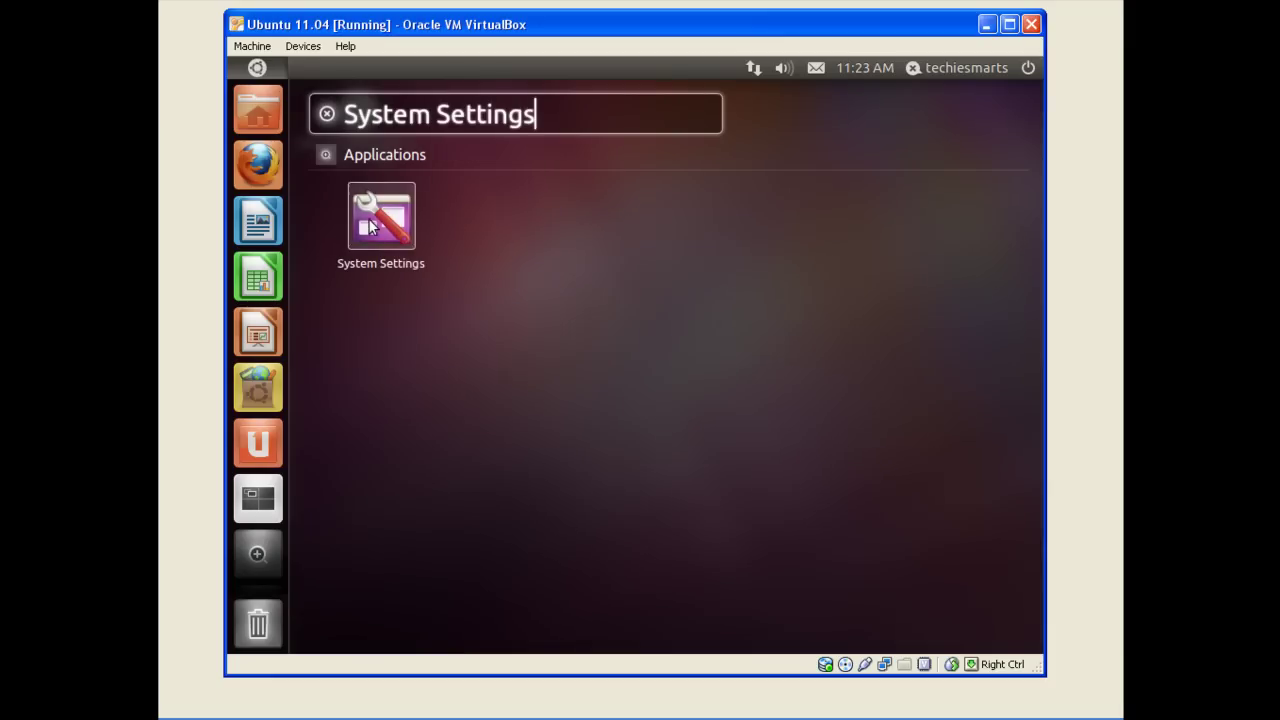
left_click(372, 222)
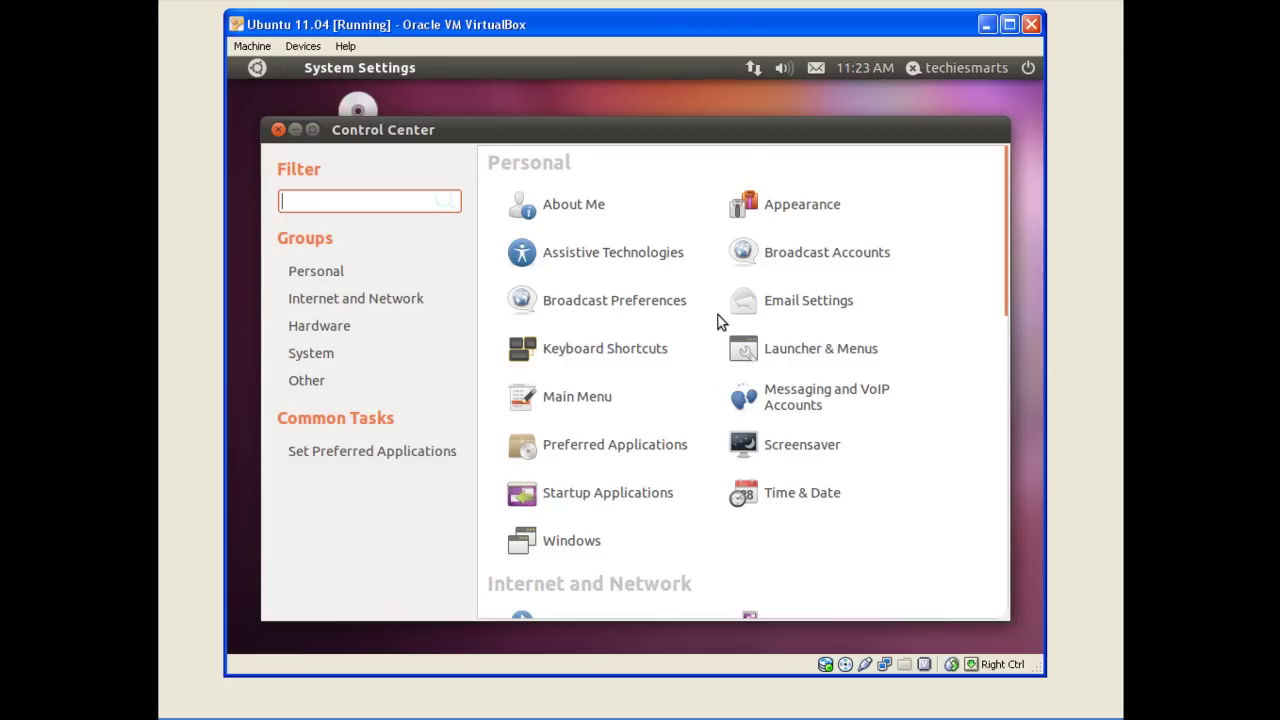
scroll(718, 318, "down", 2)
scroll(718, 322, "down", 10)
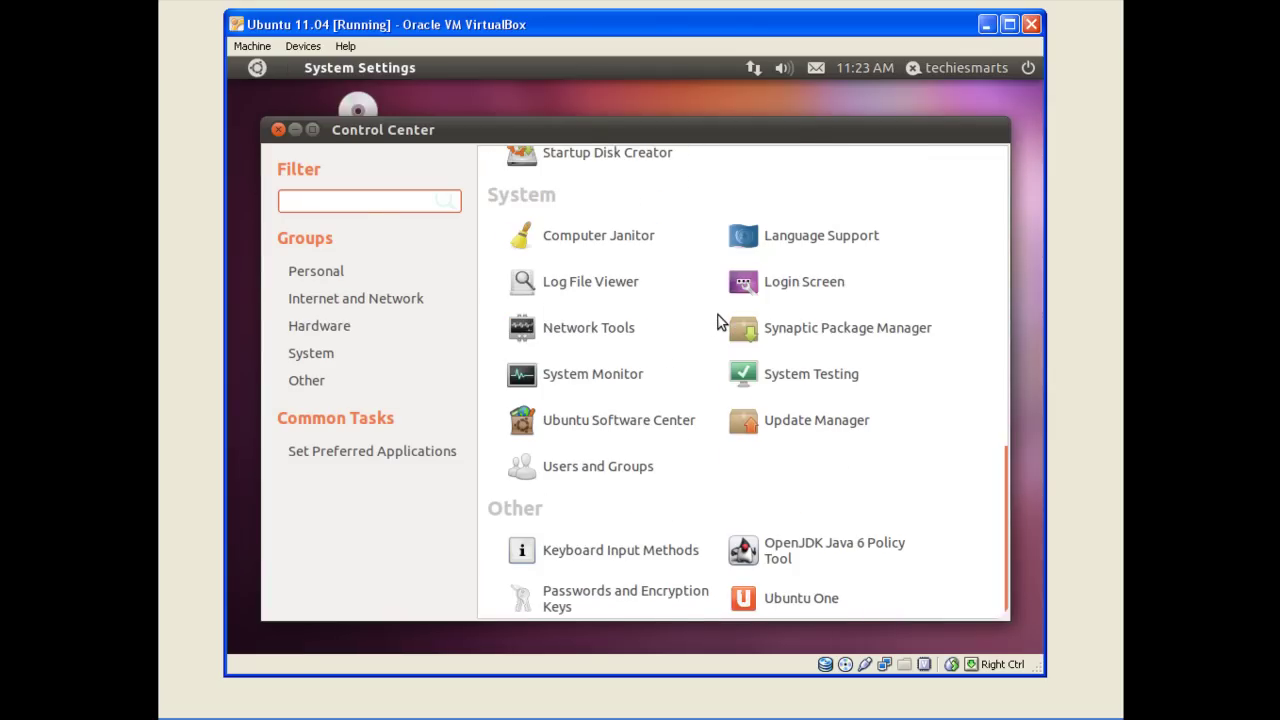
left_click(759, 294)
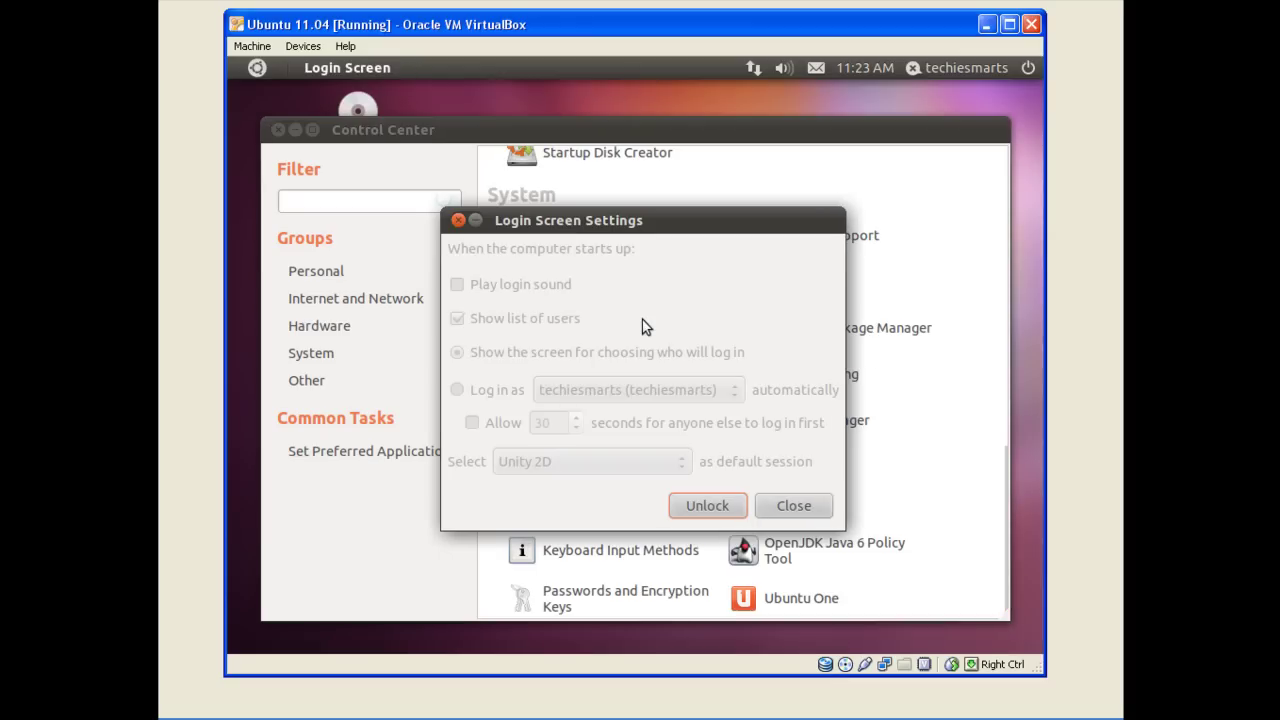
Step: Unlock with the password, set the default session to Ubuntu Classic, and close both windows
left_click(703, 505)
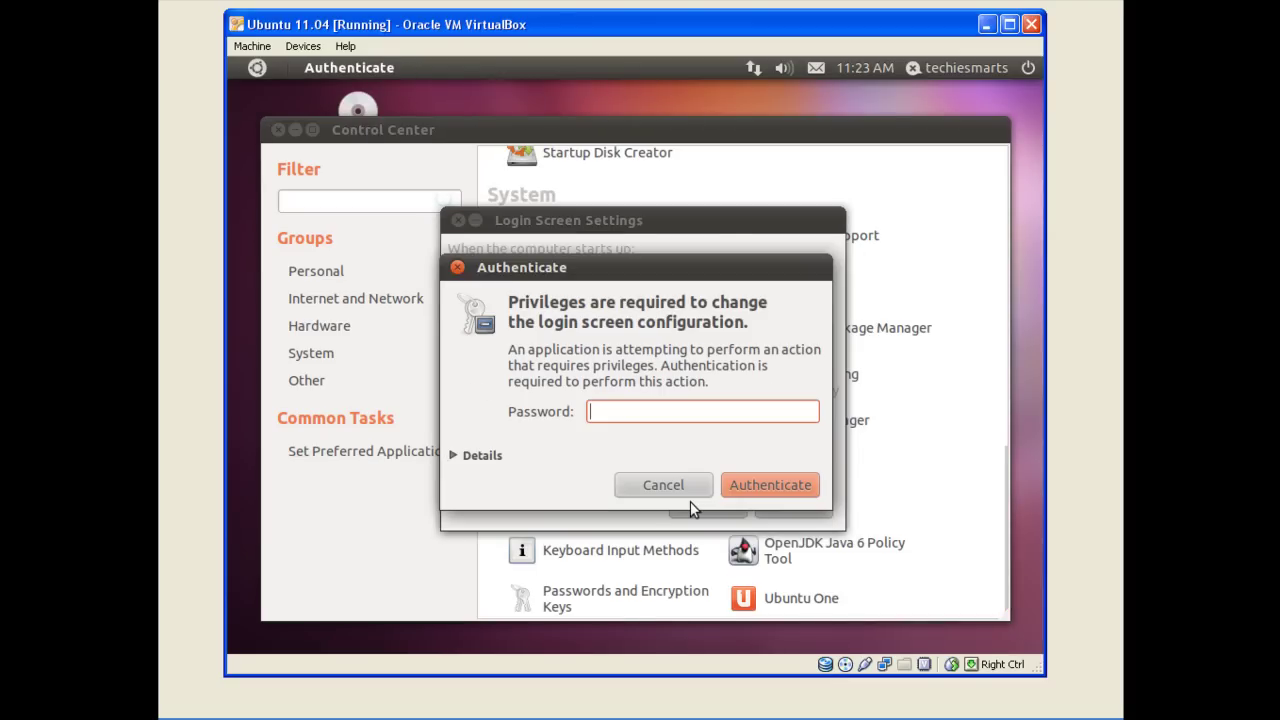
type("••••••")
left_click(765, 485)
left_click(653, 470)
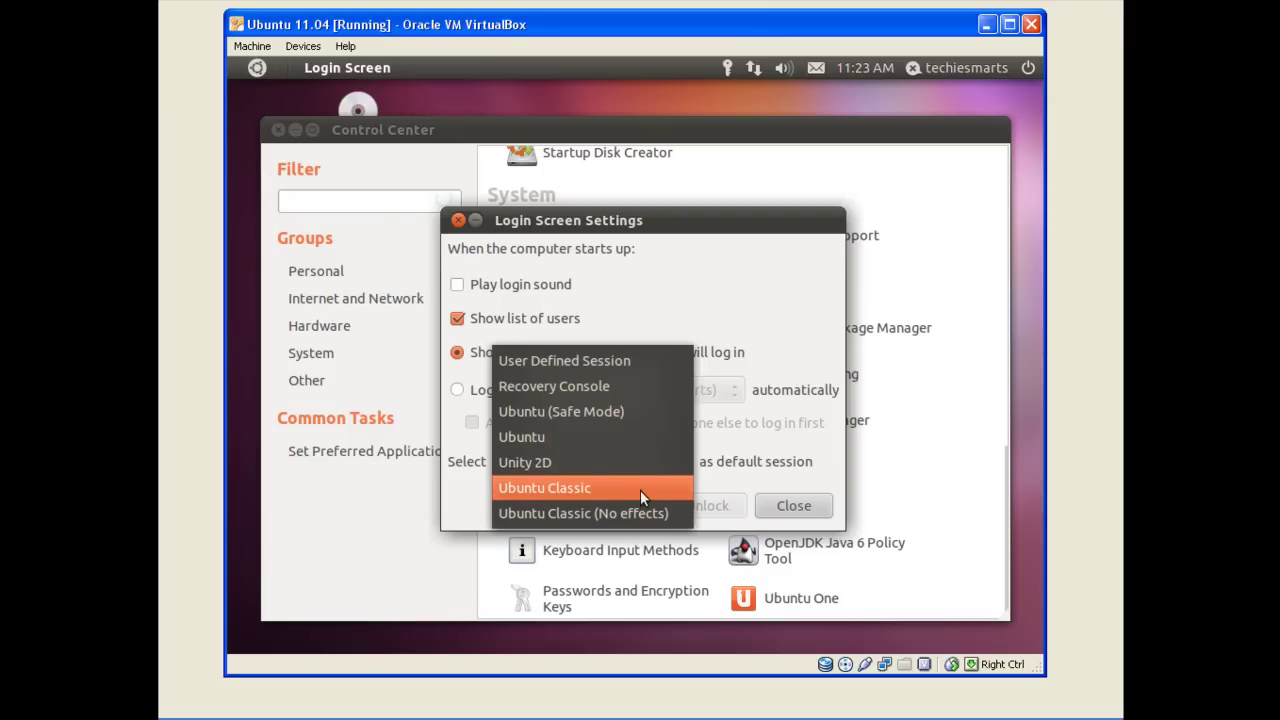
left_click(537, 487)
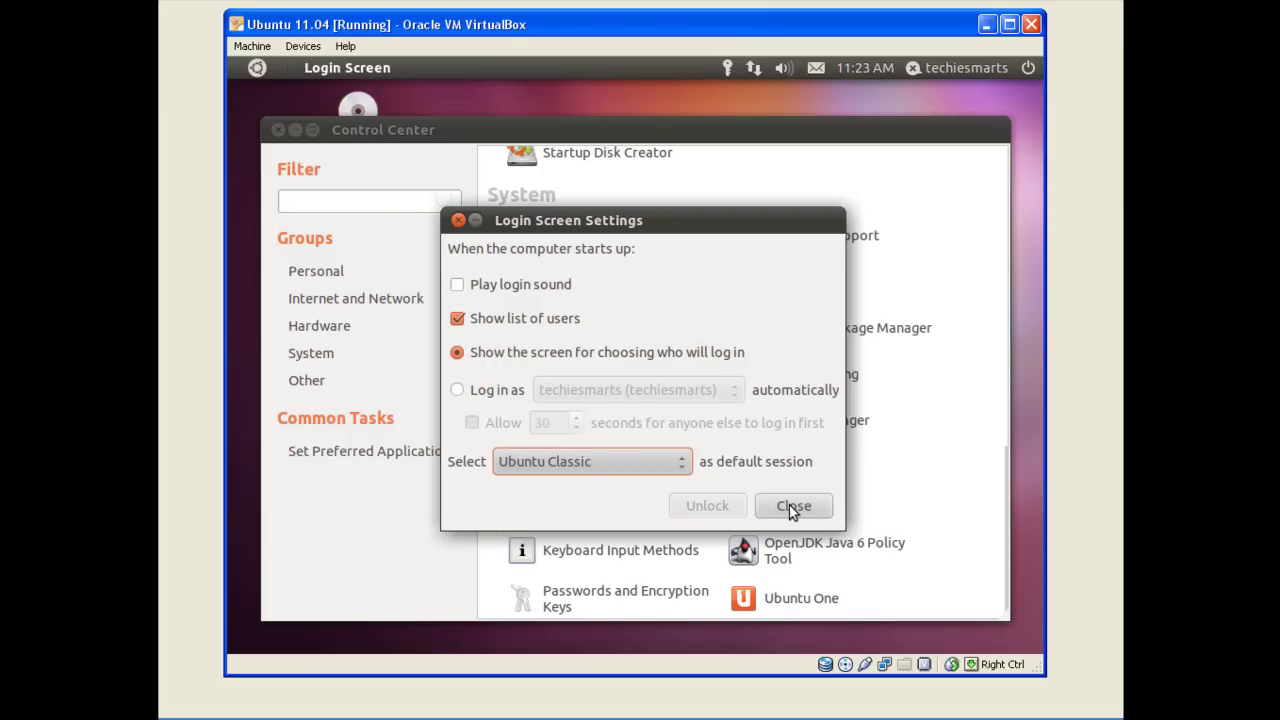
left_click(793, 507)
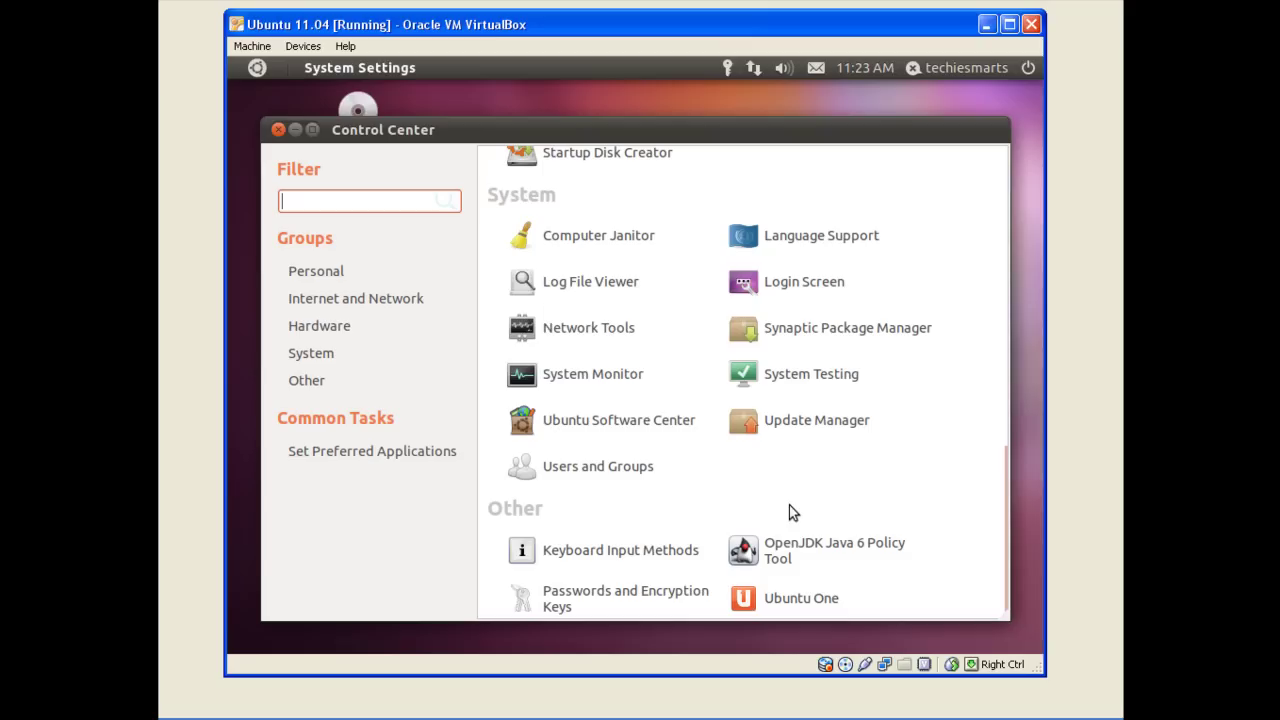
left_click(278, 131)
Step: Log out of the current Unity 2D session from the session menu
left_click(1028, 67)
mouse_move(966, 67)
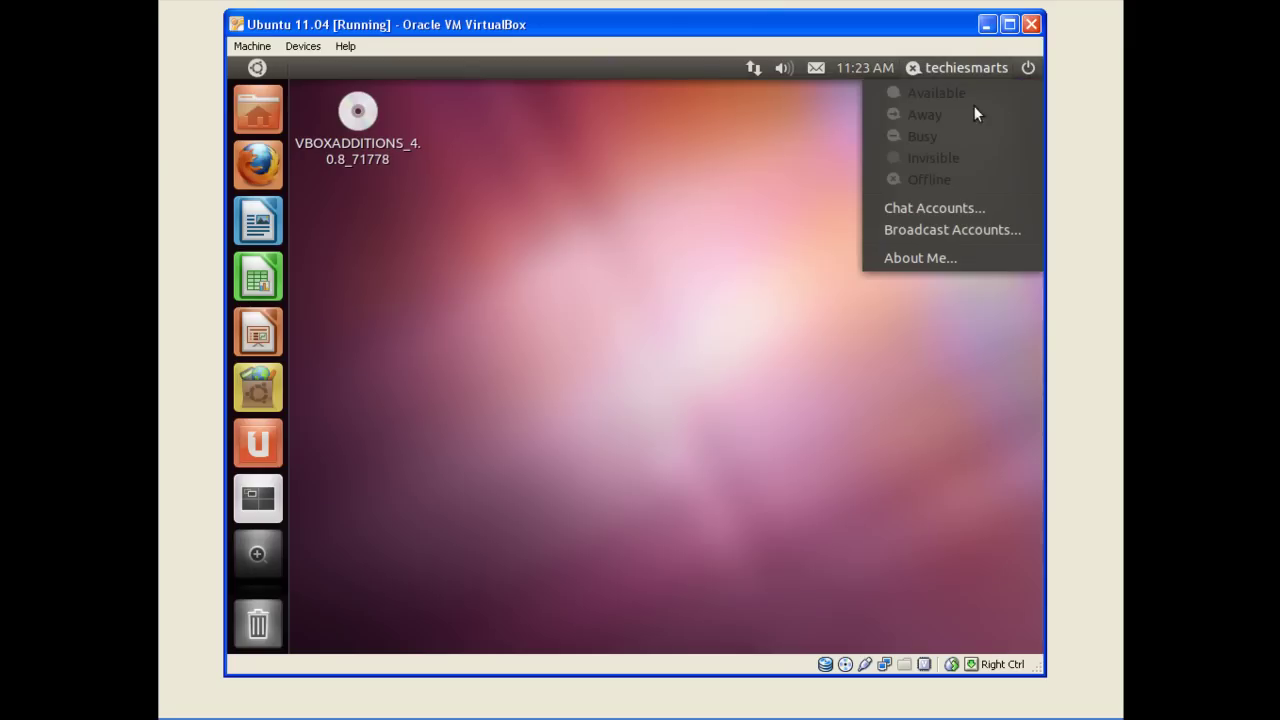
mouse_move(1028, 67)
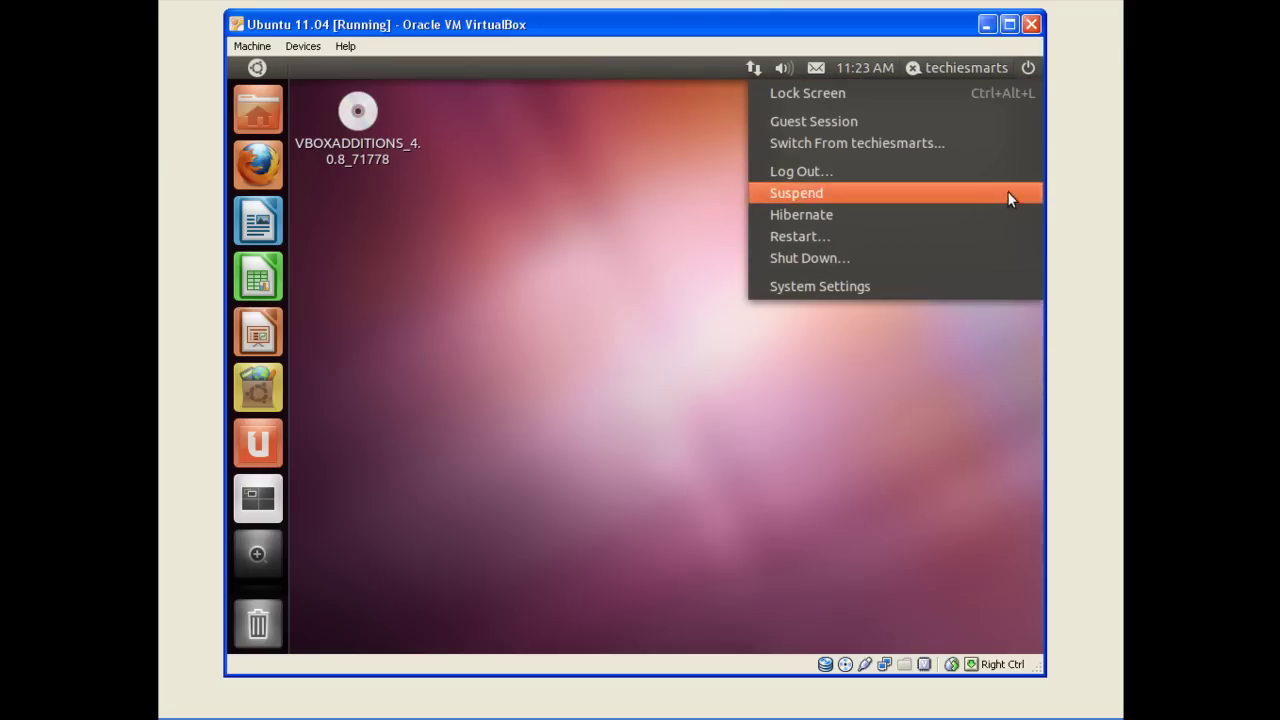
left_click(967, 170)
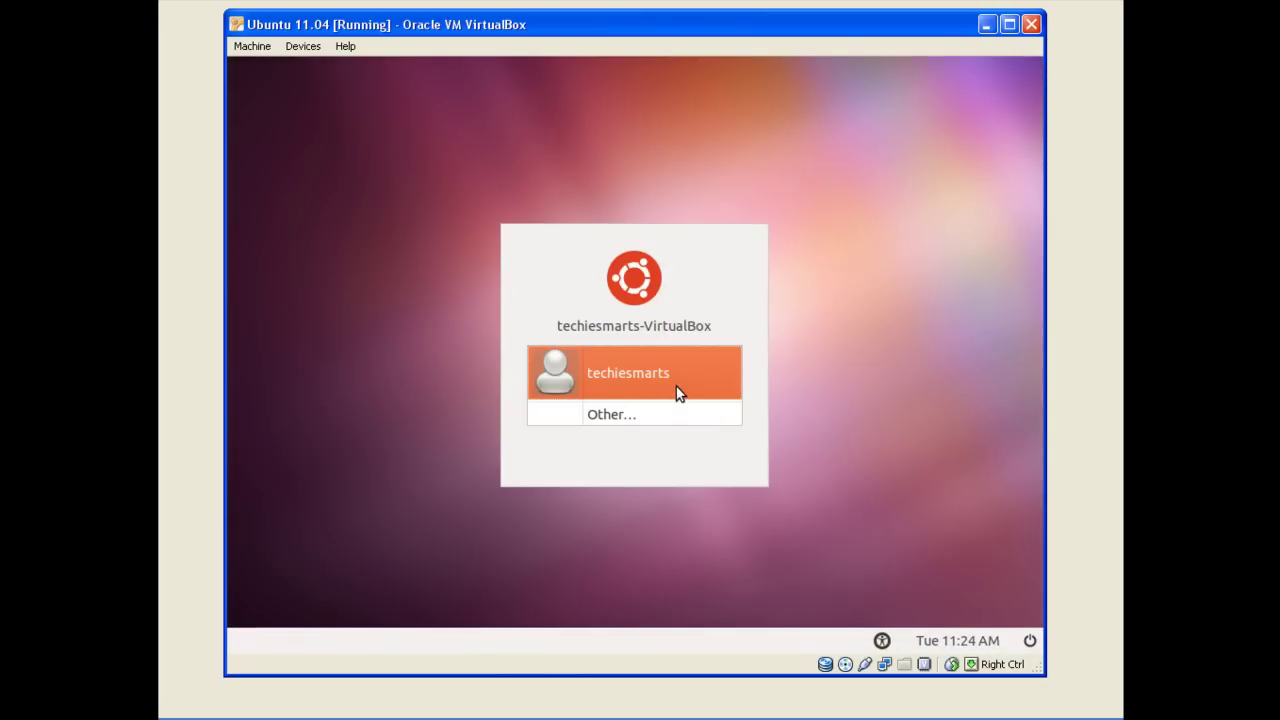
Step: Sign back in as the user with the account password into Ubuntu Classic
left_click(673, 381)
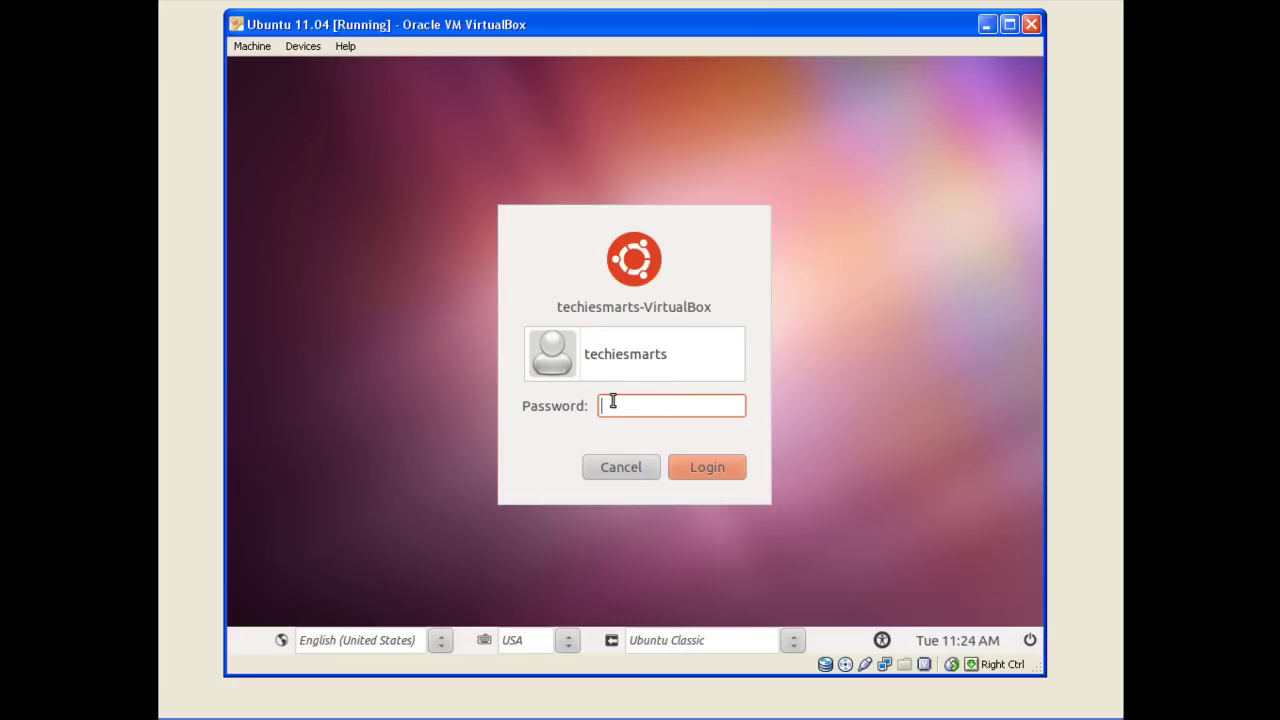
type("•••••••")
key("Return")
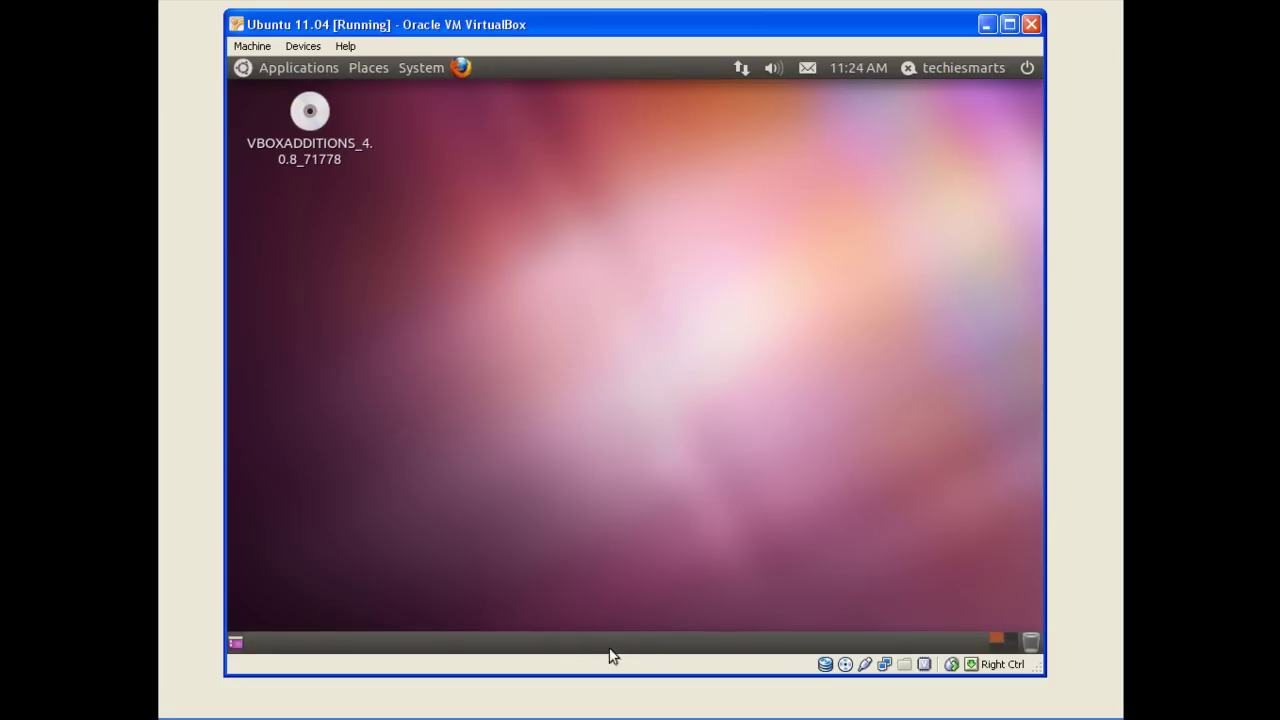
left_click(280, 67)
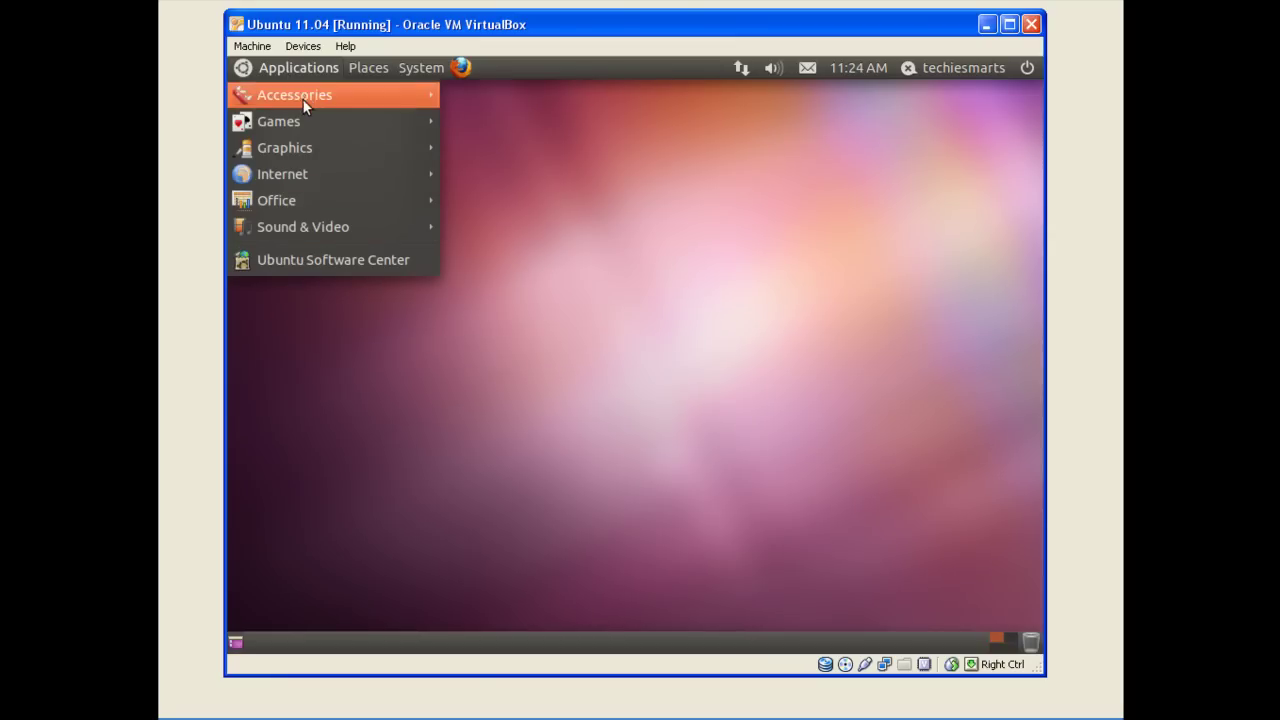
left_click(330, 259)
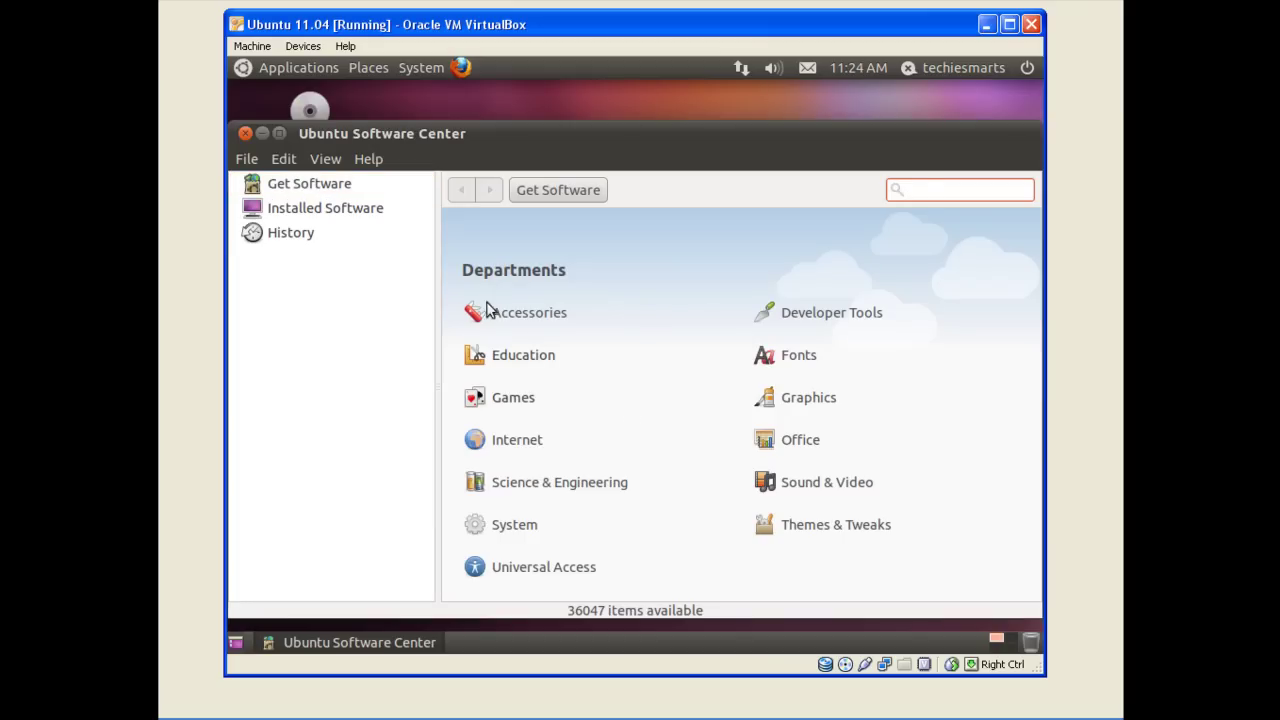
left_click(245, 134)
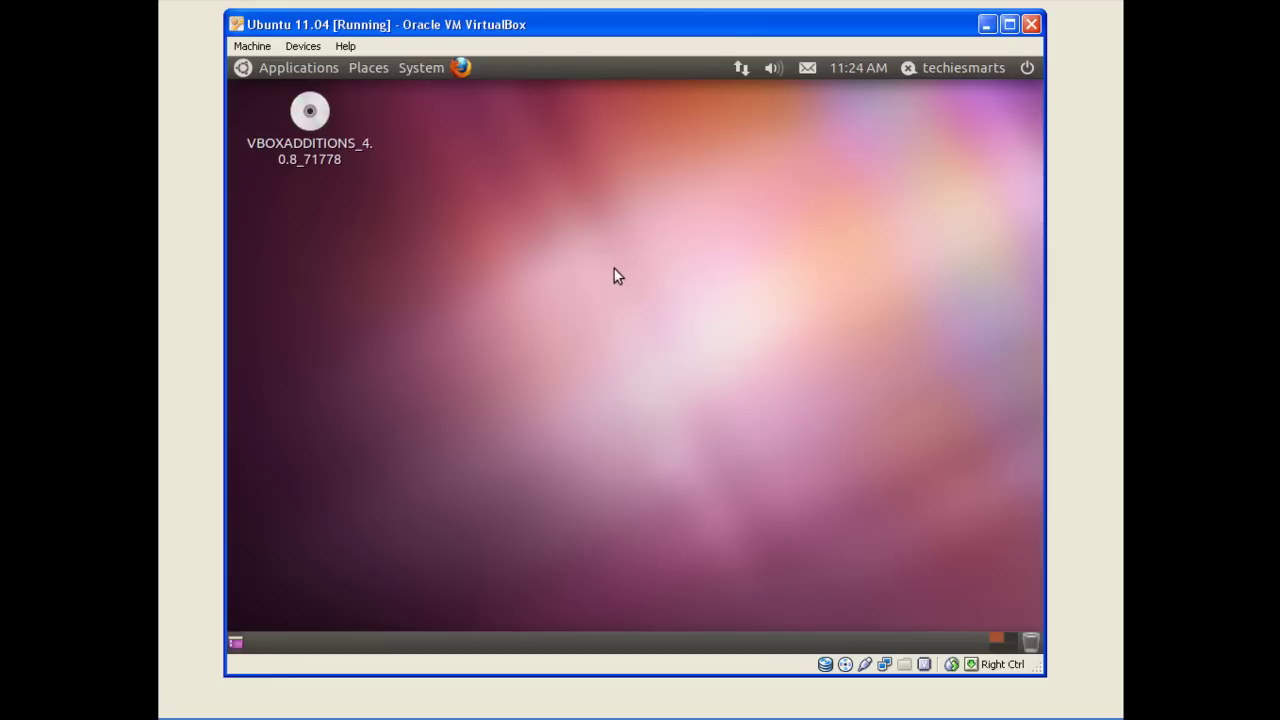
Step: Go to the Login Screen panel of System Settings from the session menu
left_click(1033, 67)
left_click(930, 287)
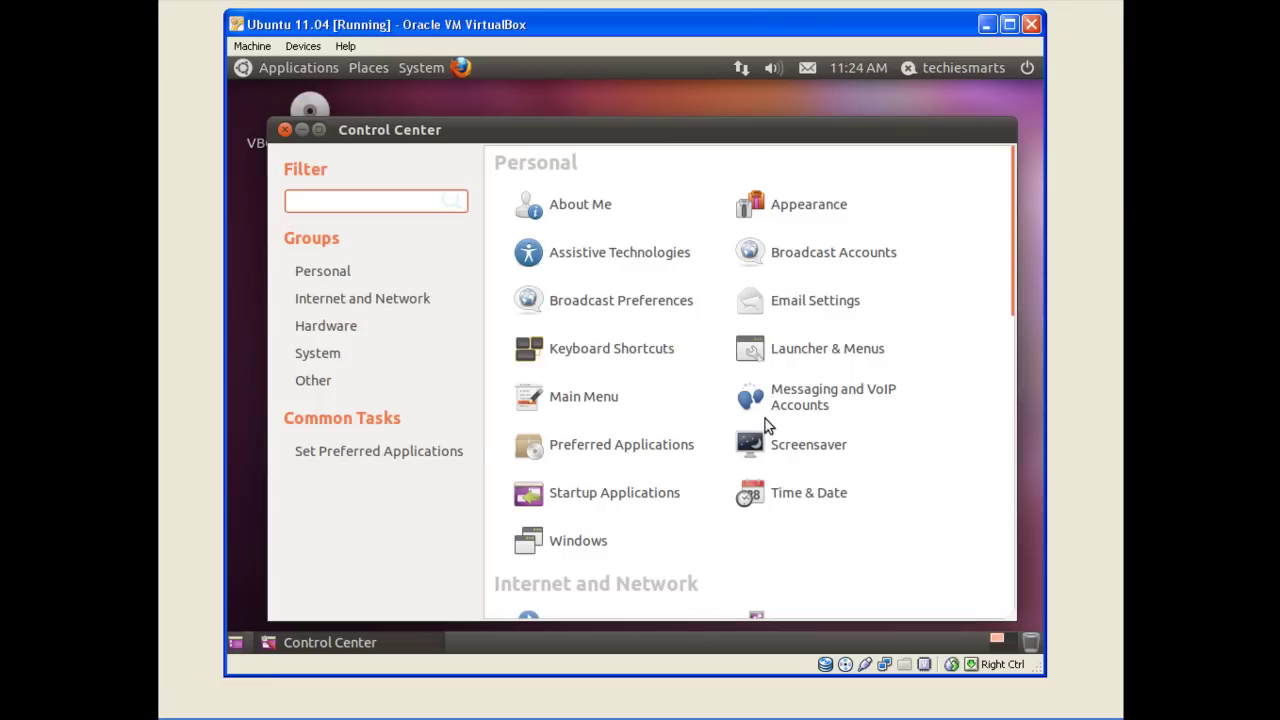
scroll(765, 425, "down", 12)
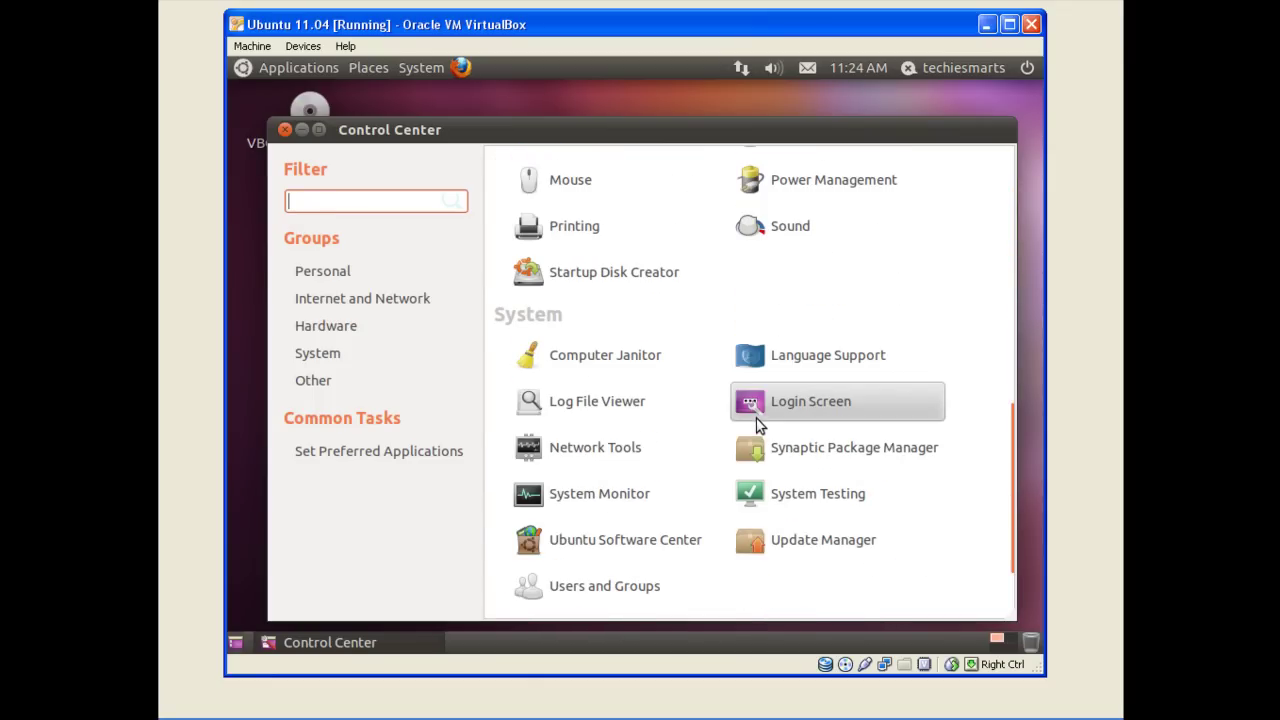
left_click(762, 410)
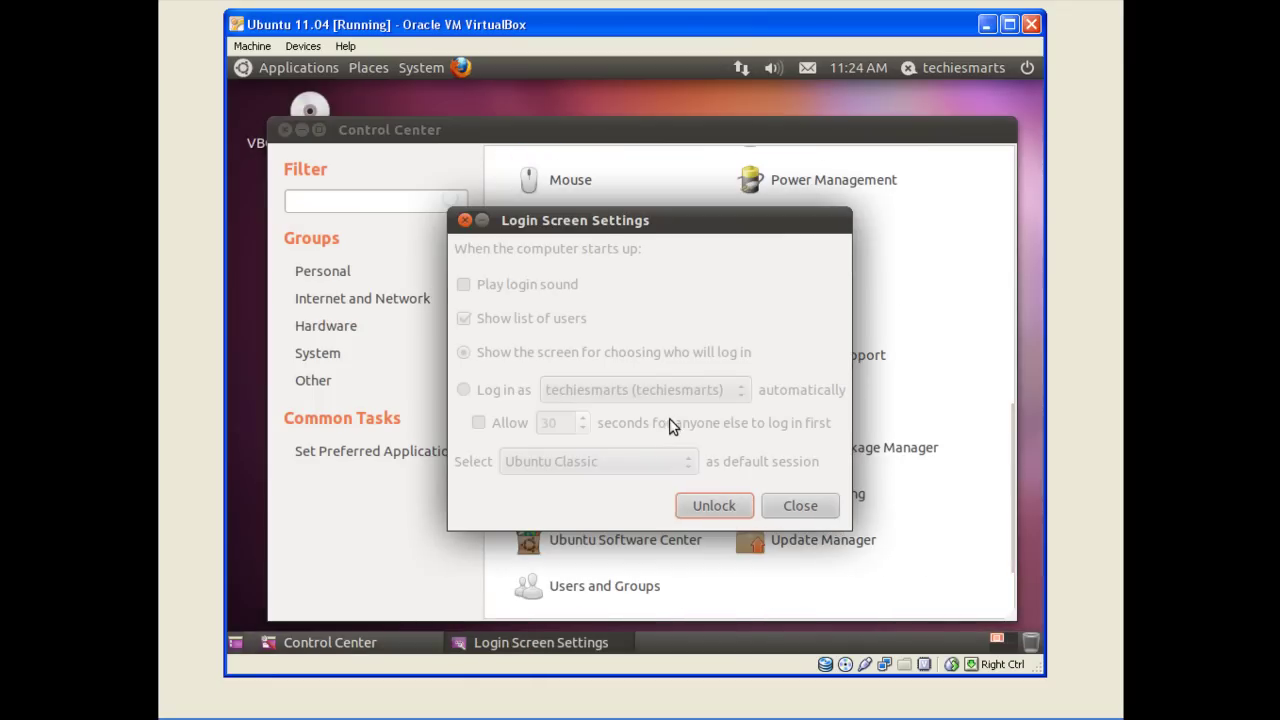
Step: Unlock with the password, set the default session to Unity 2D, and close both windows
left_click(717, 512)
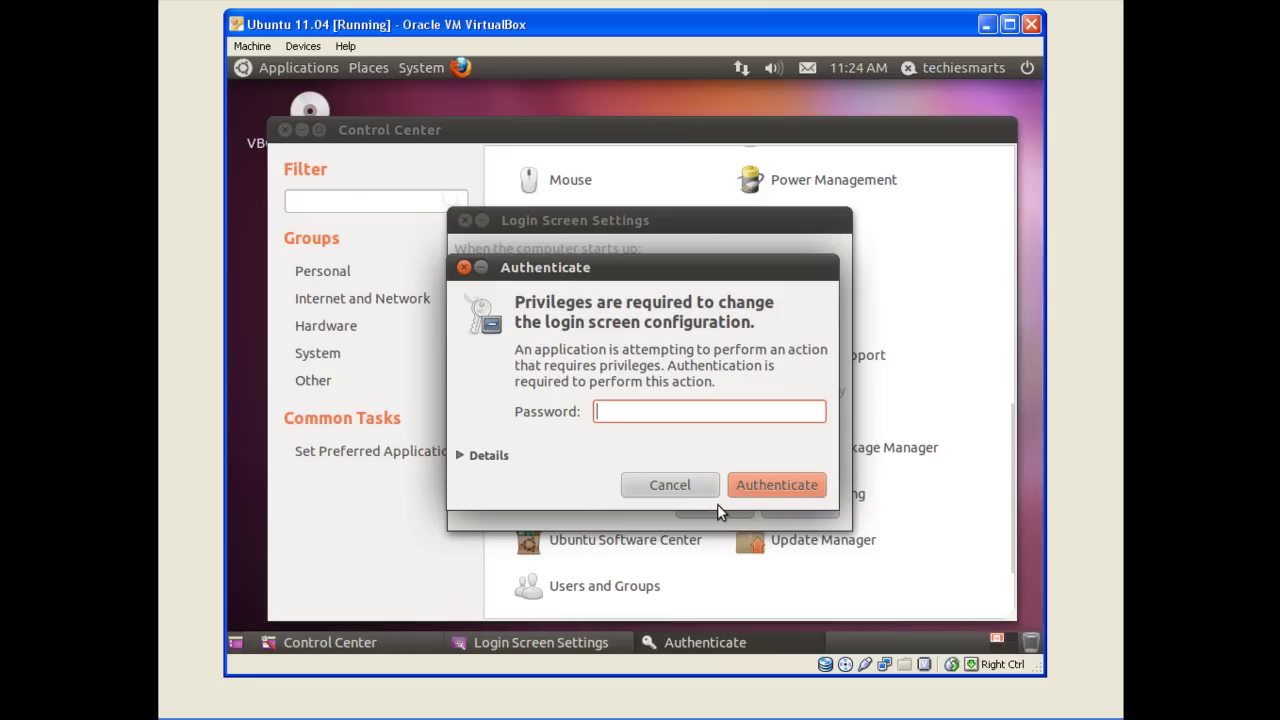
type("••••••")
key("Return")
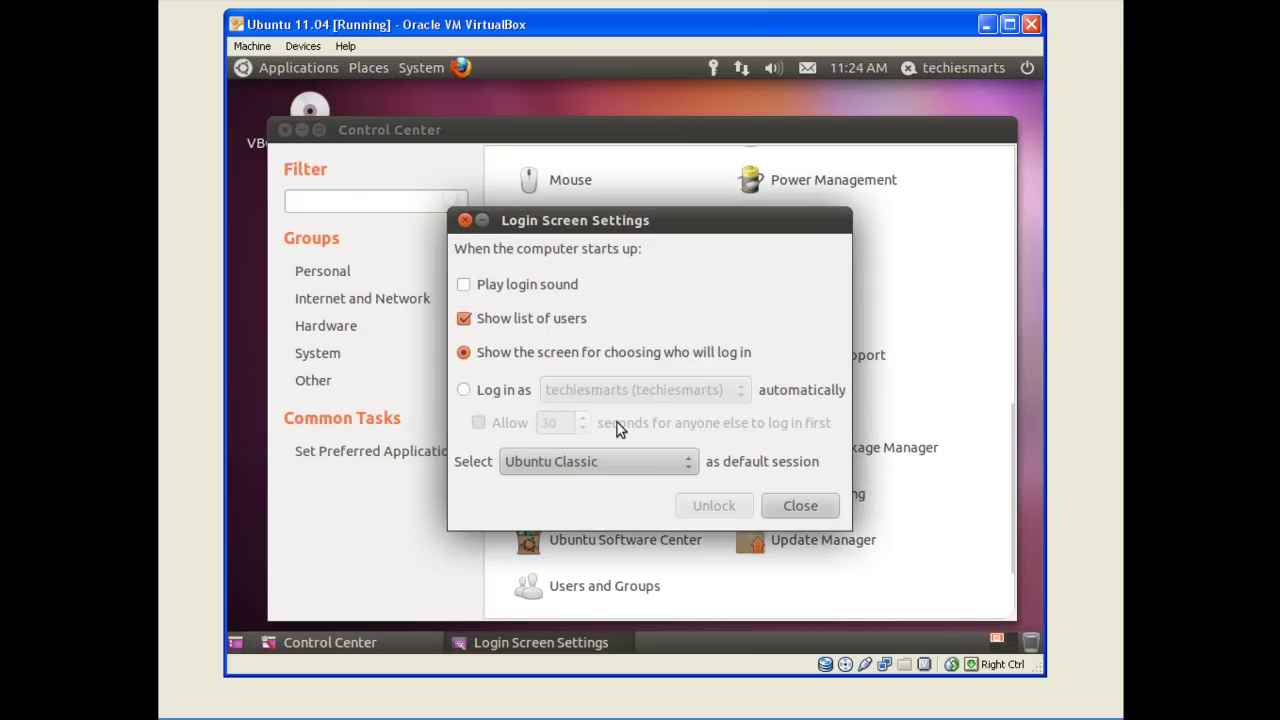
left_click(648, 460)
left_click(630, 433)
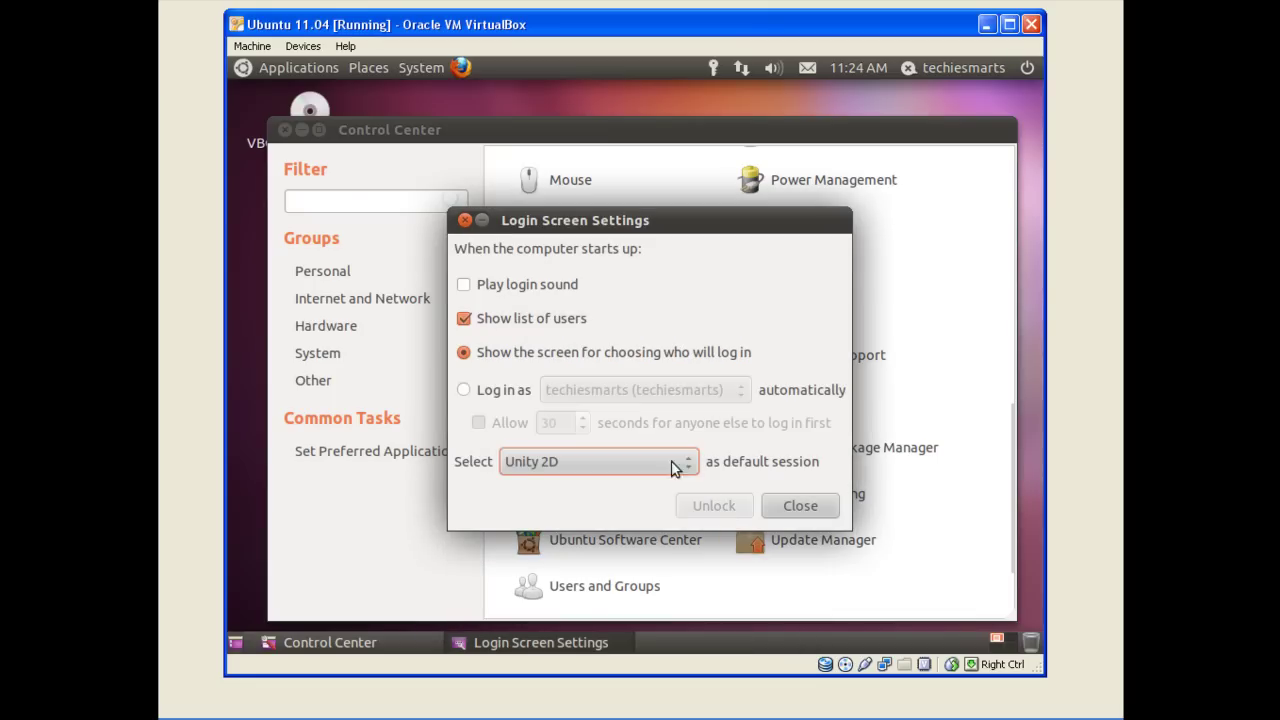
left_click(802, 508)
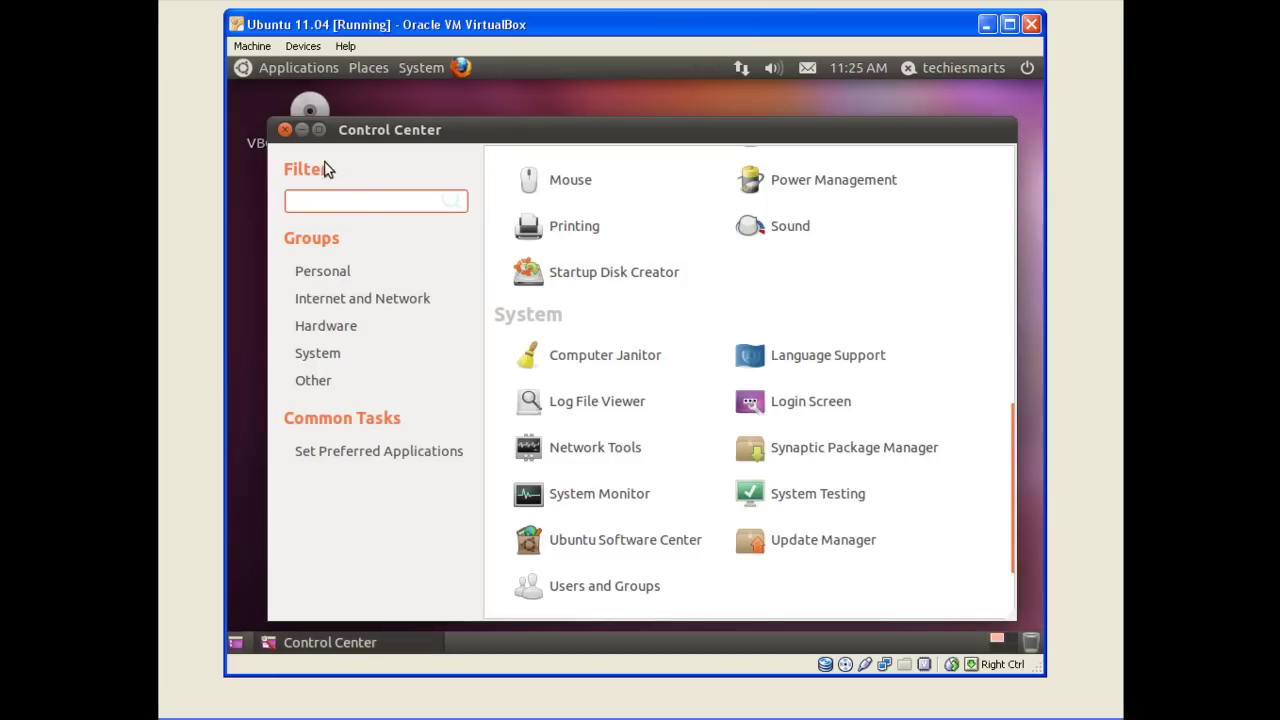
left_click(285, 130)
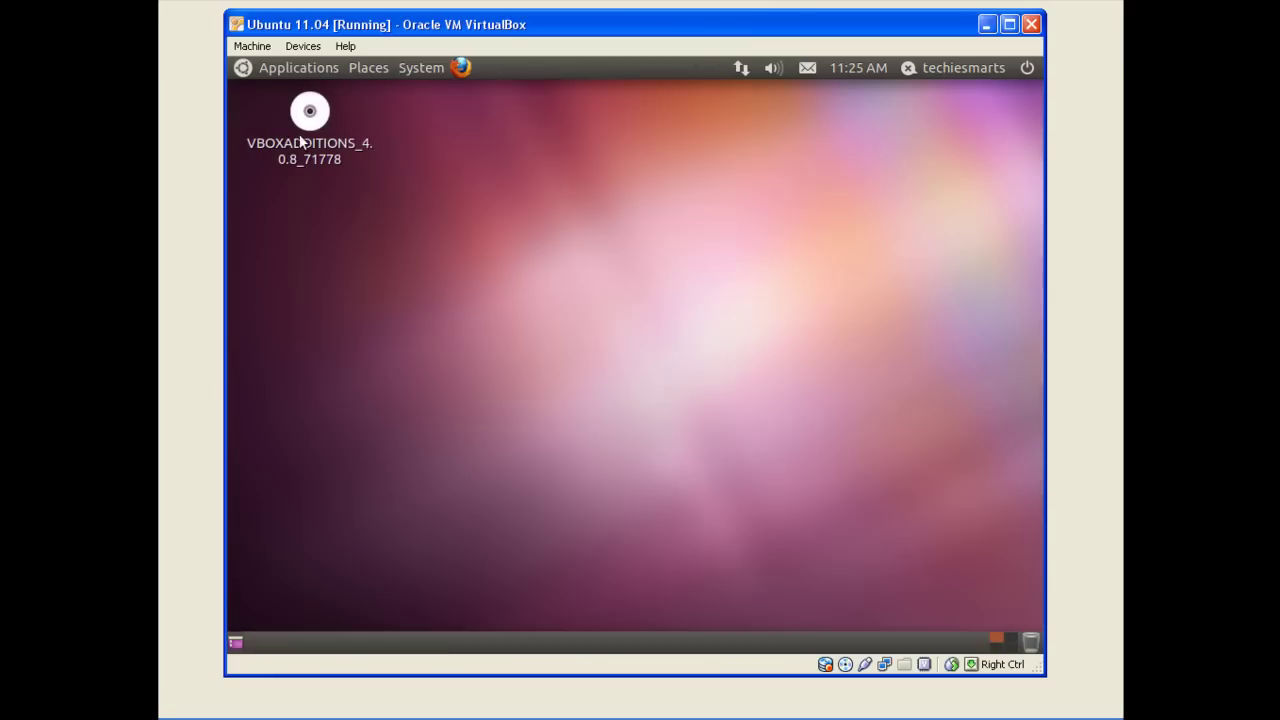
Step: Log out of the Ubuntu Classic session and confirm the logout
left_click(1026, 68)
left_click(962, 176)
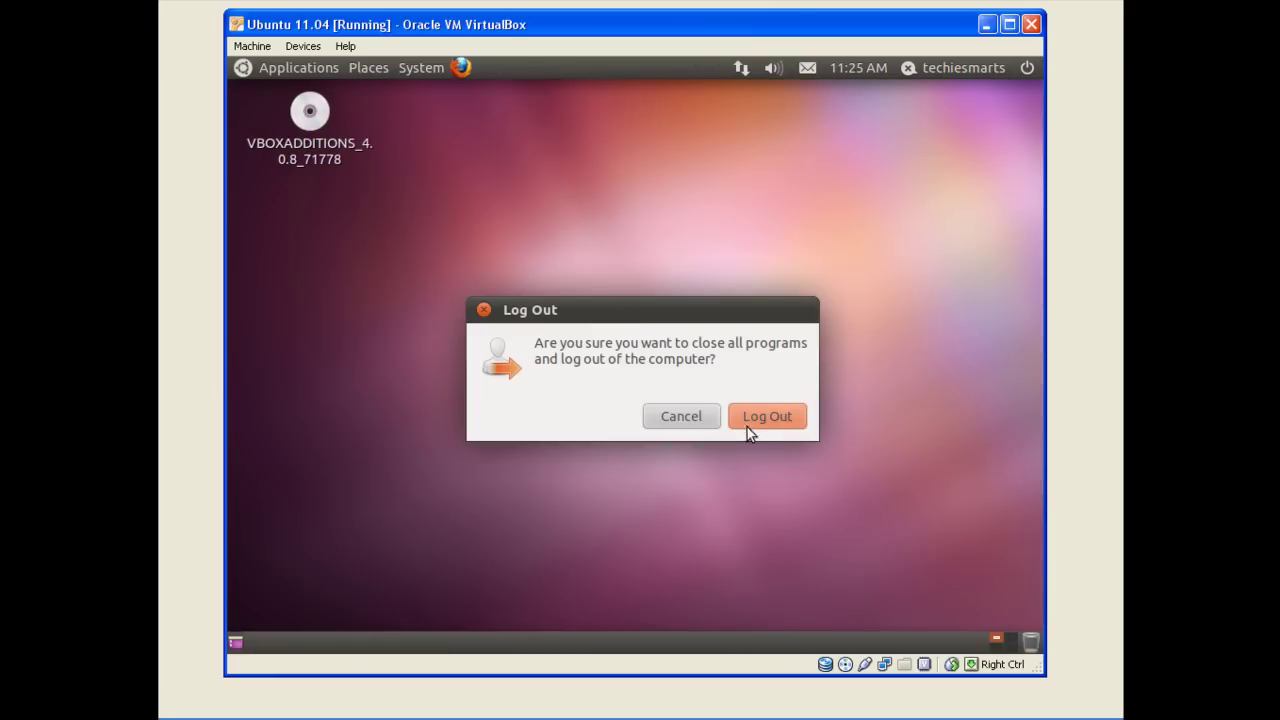
left_click(766, 416)
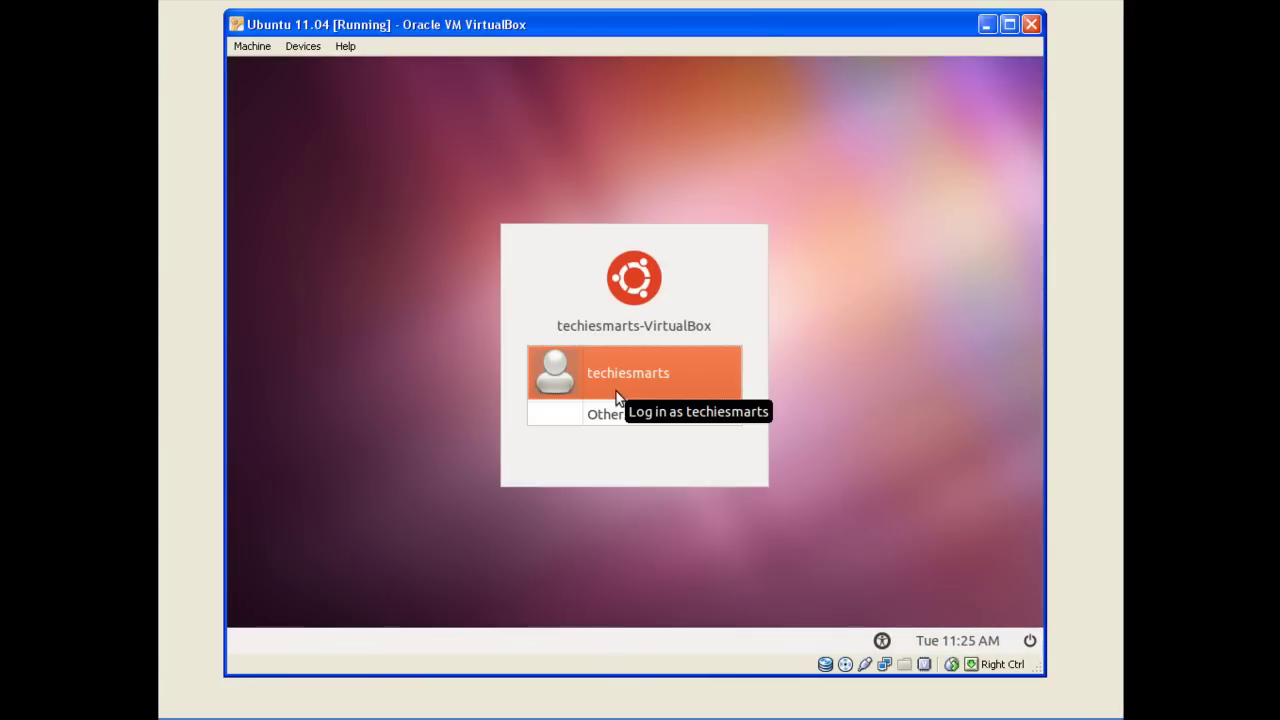
Step: Sign back in as the user with the account password into Unity 2D
left_click(618, 390)
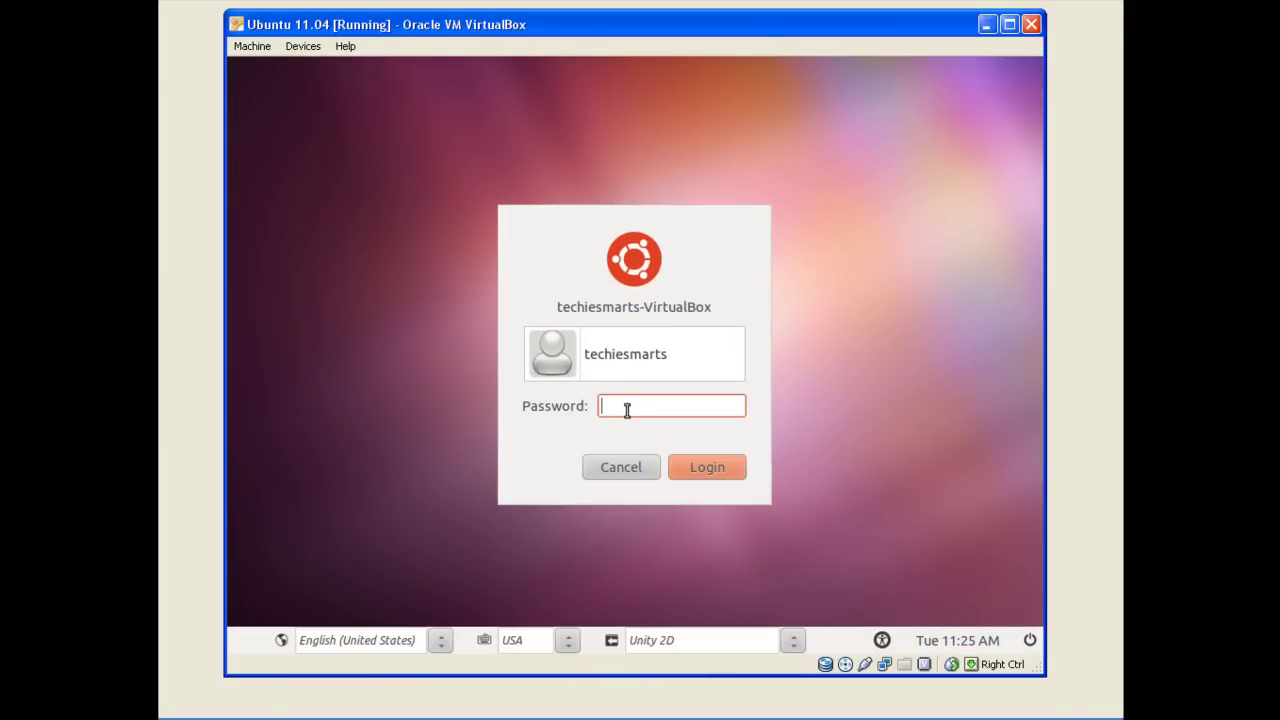
type("******")
key("Return")
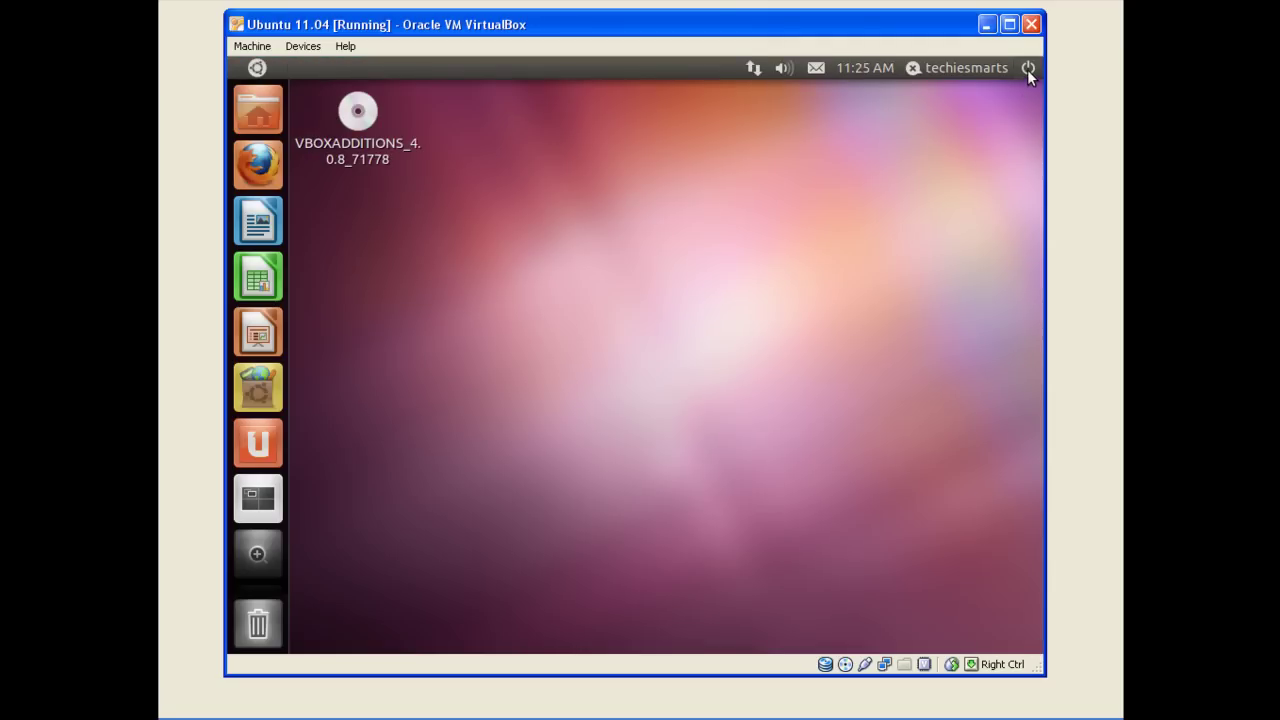
Step: Go to the Login Screen panel of System Settings from the session menu
left_click(1027, 68)
left_click(942, 286)
scroll(663, 403, "down", 5)
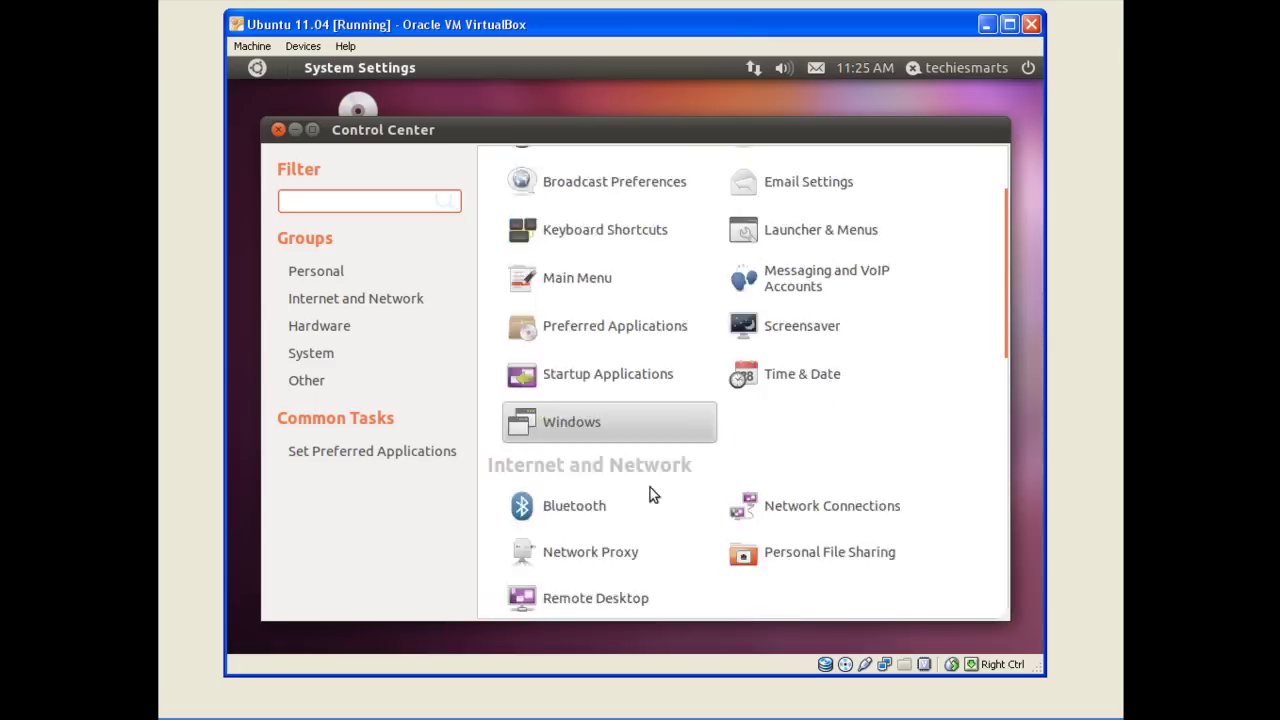
scroll(743, 483, "down", 3)
left_click(795, 580)
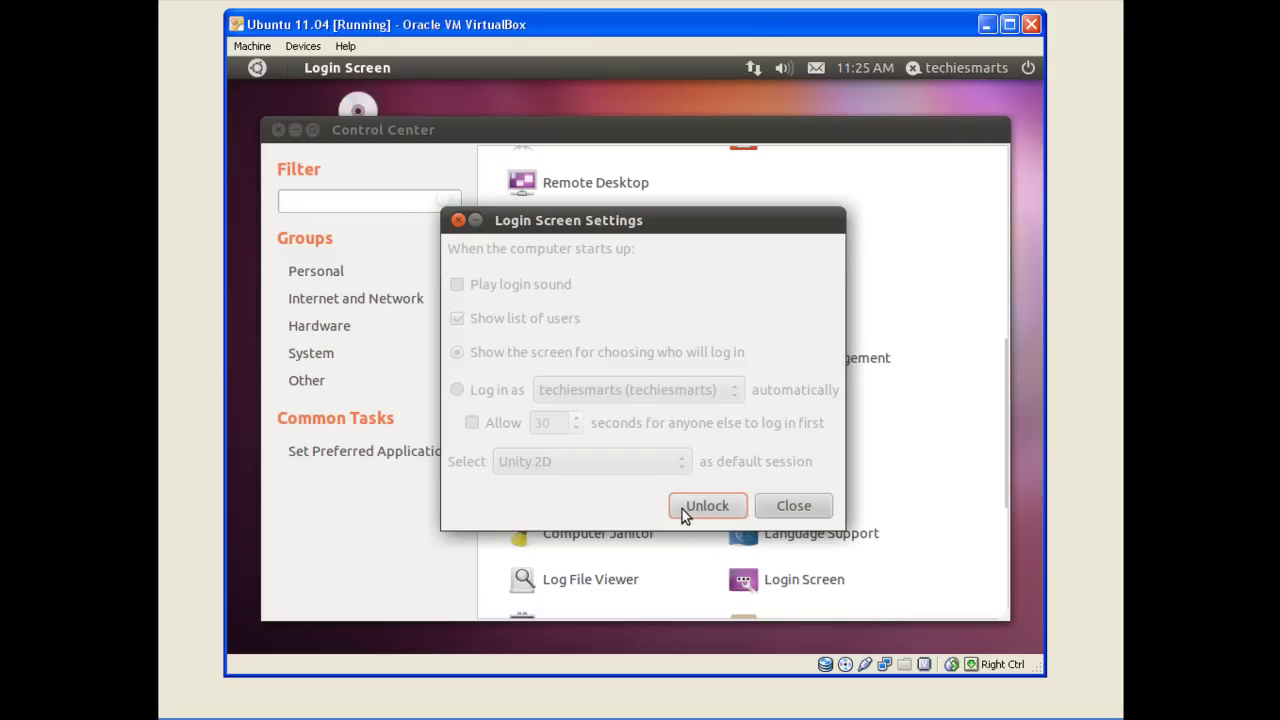
Step: Unlock with the password, set the default session to Ubuntu, and close both windows
left_click(683, 512)
type("******")
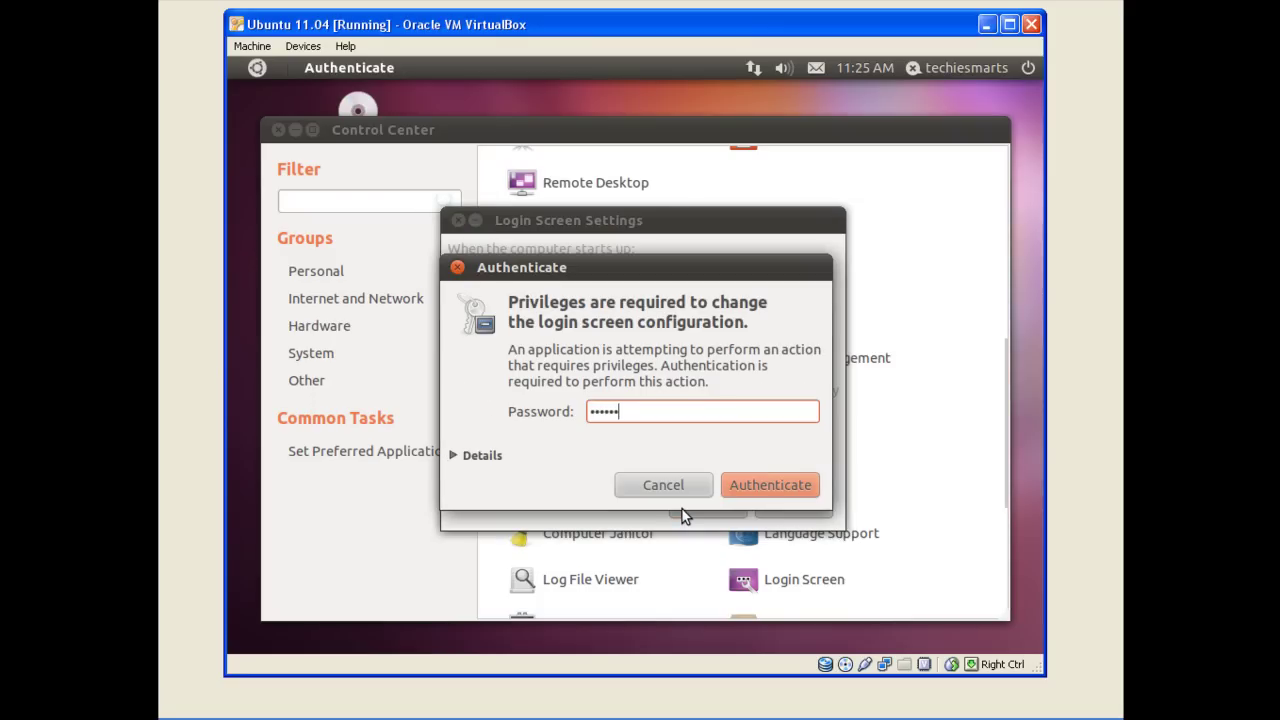
key("Return")
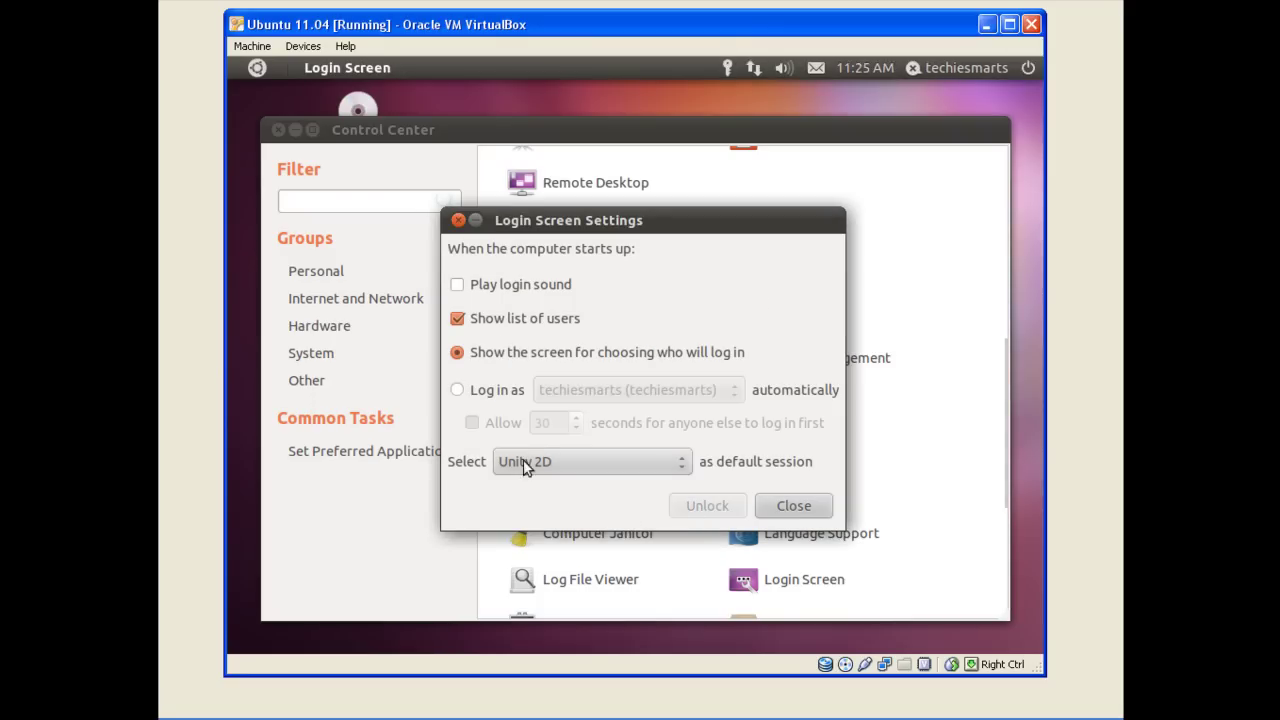
left_click(525, 463)
left_click(530, 442)
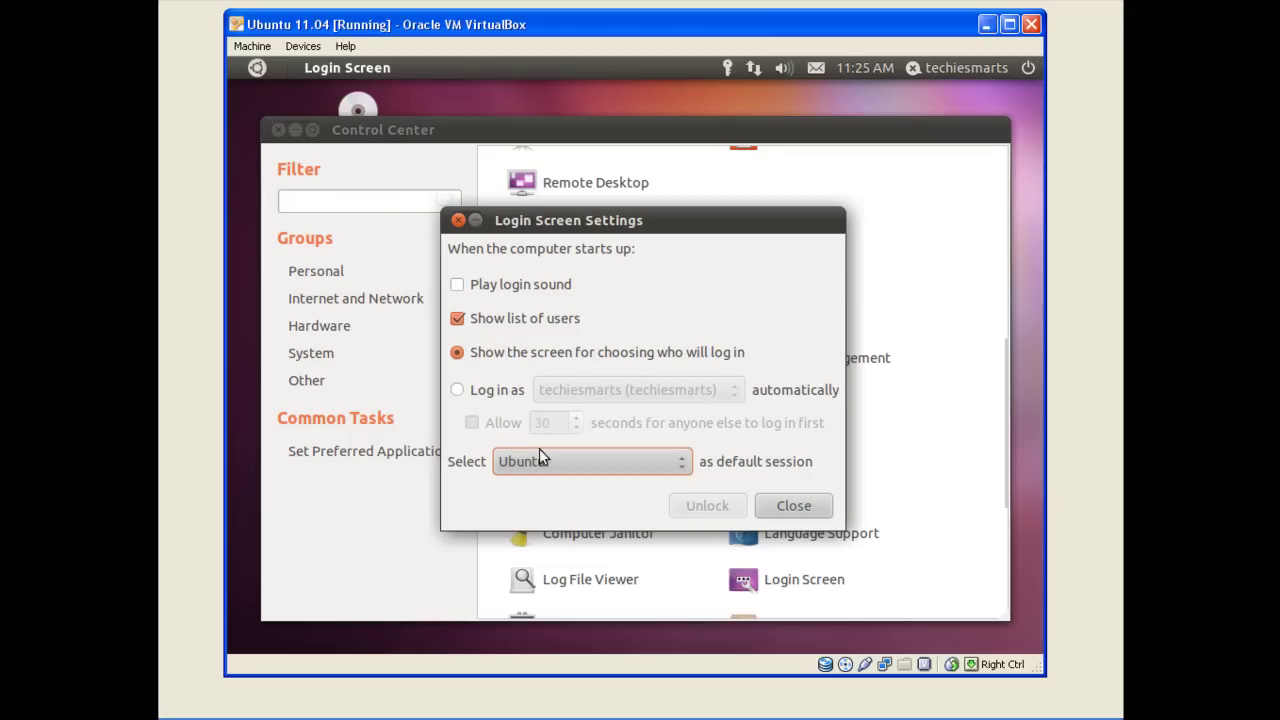
left_click(785, 507)
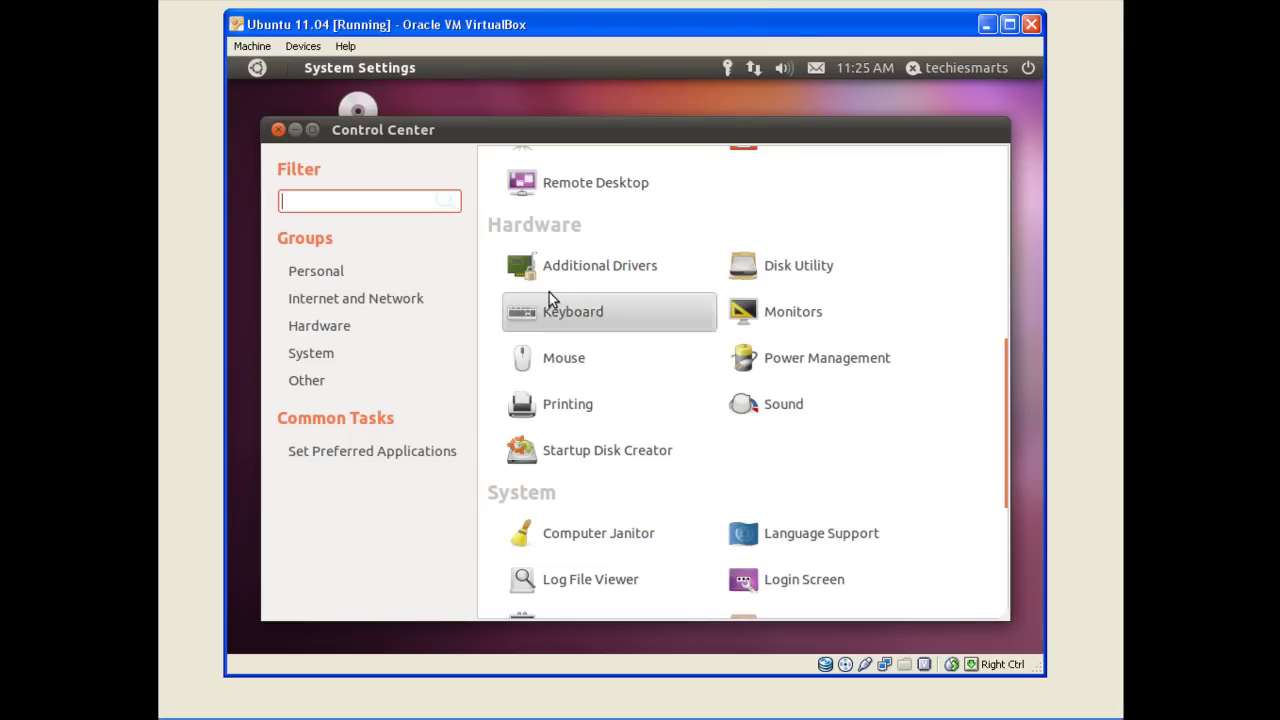
left_click(279, 130)
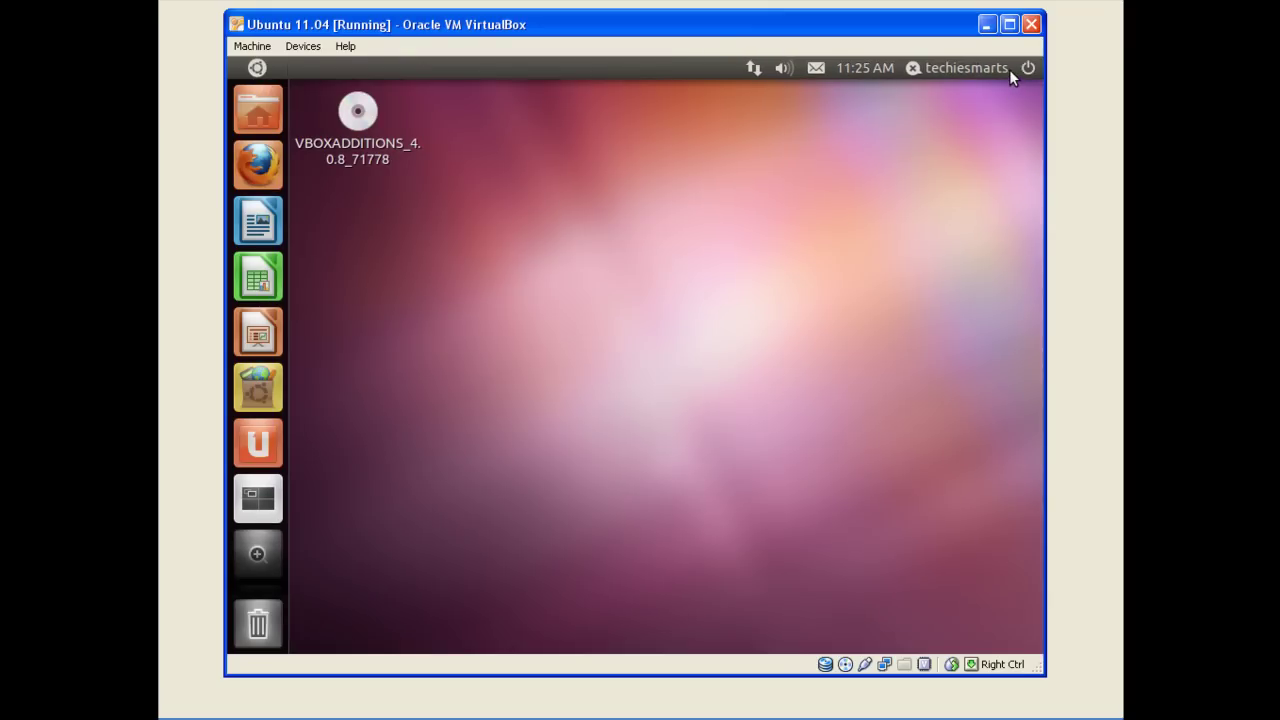
Step: Log out of the Unity 2D session and confirm the logout
left_click(1028, 68)
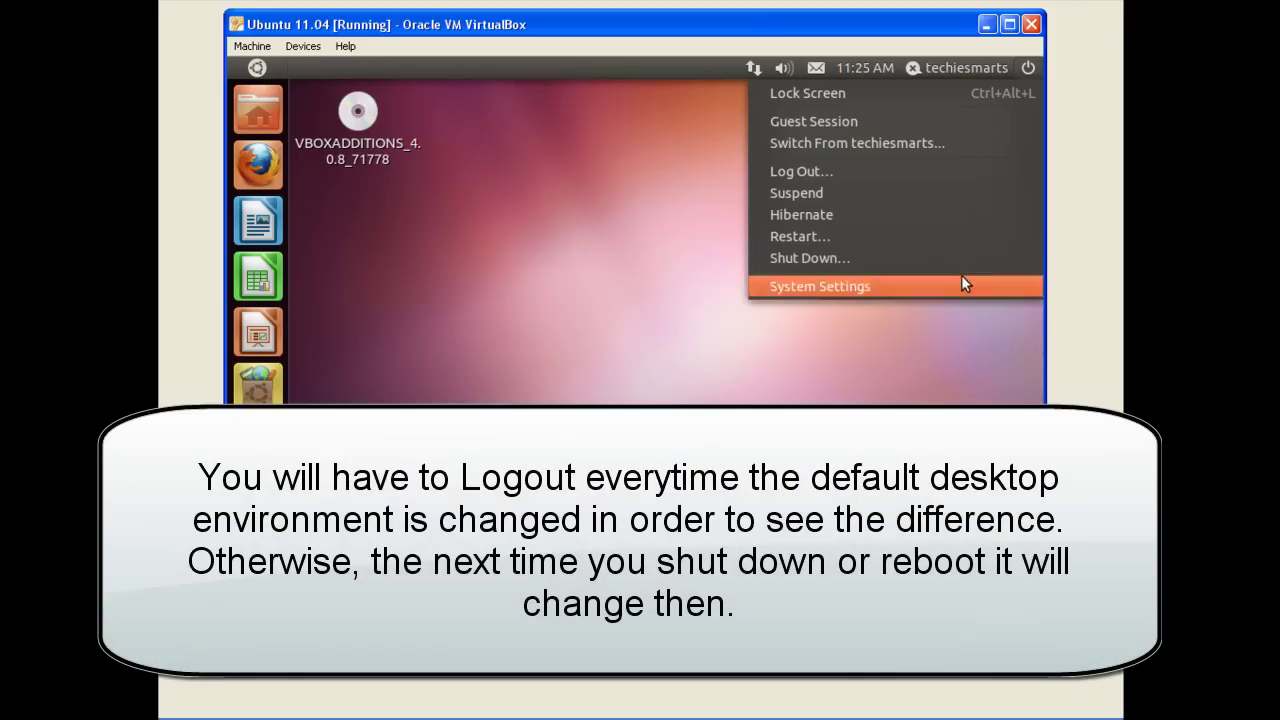
left_click(935, 172)
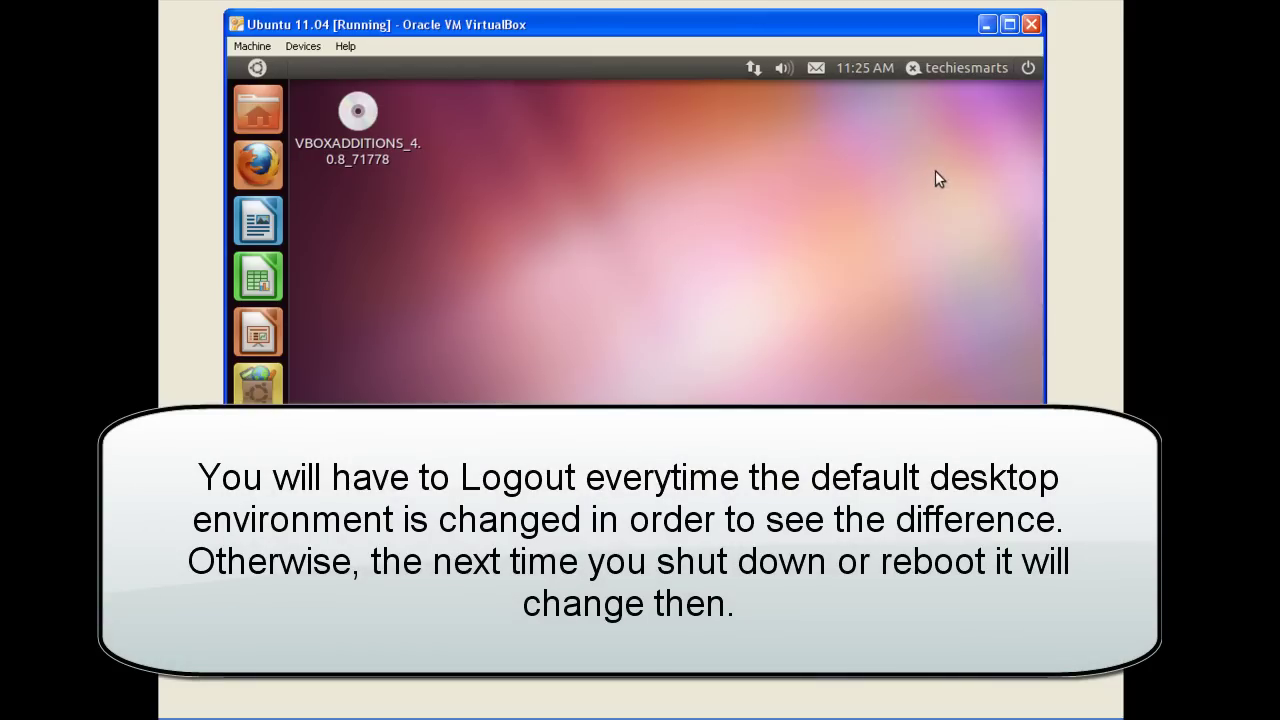
key("Return")
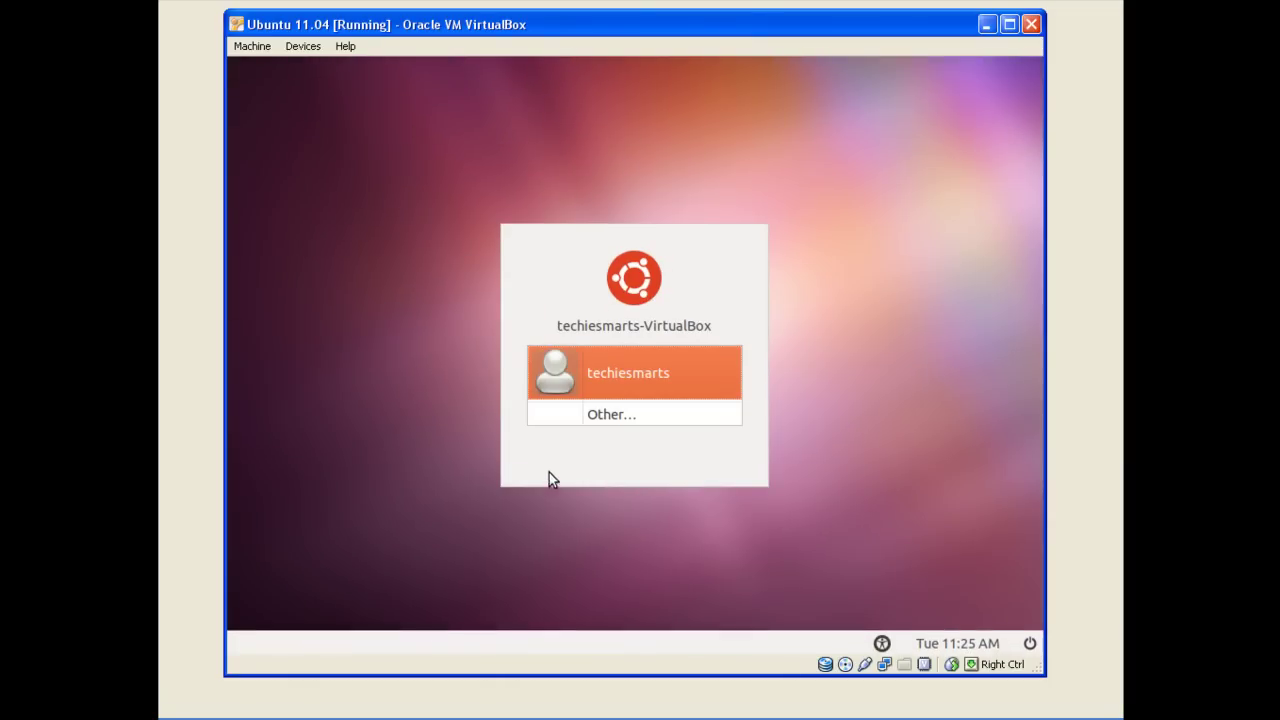
Step: Sign back in as the user with the account password into the Ubuntu session
left_click(603, 388)
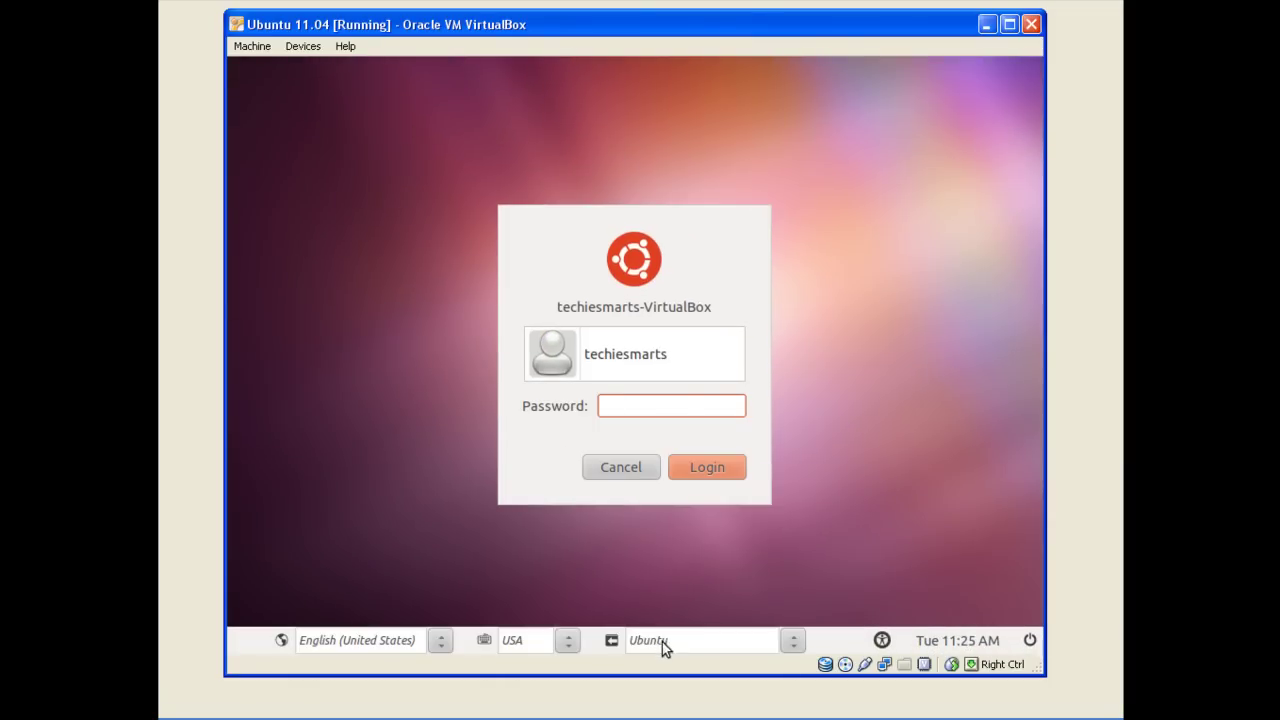
type("******")
key("Return")
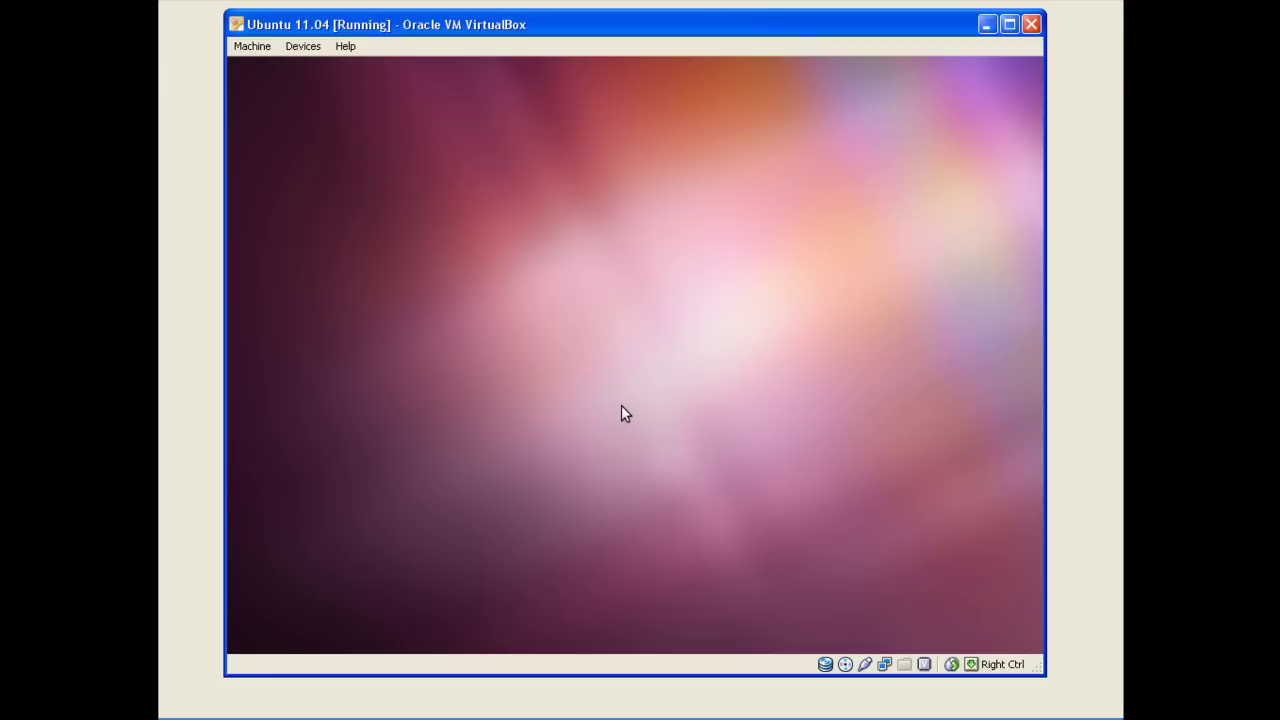